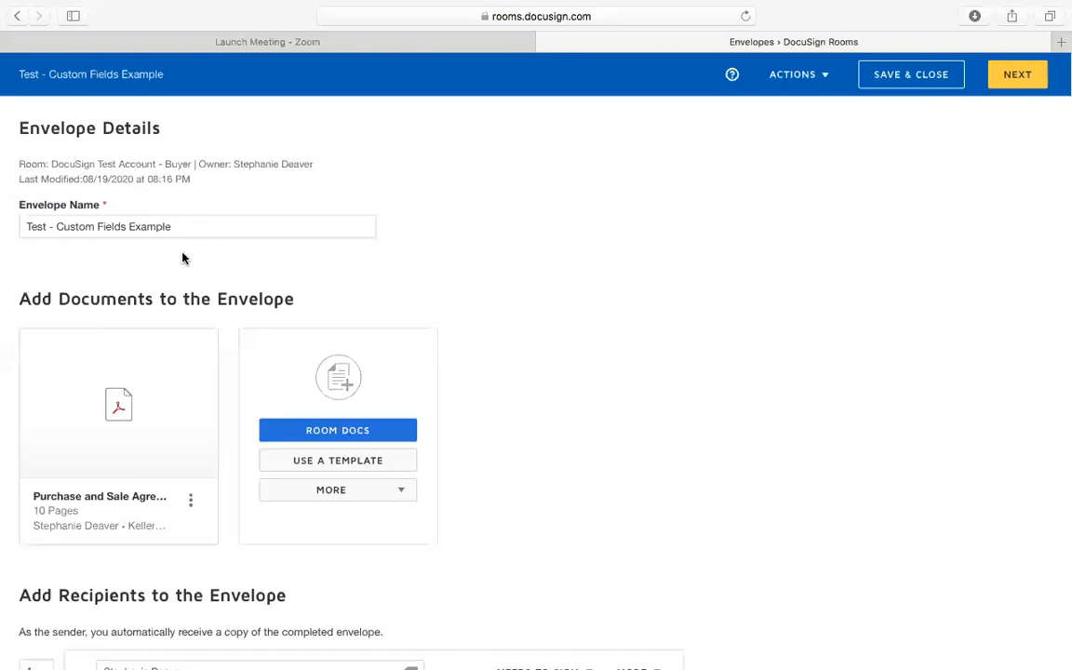
Review the envelope's attached document and recipients, and continue to the field placement stage.
scroll(172, 272, "down", 2)
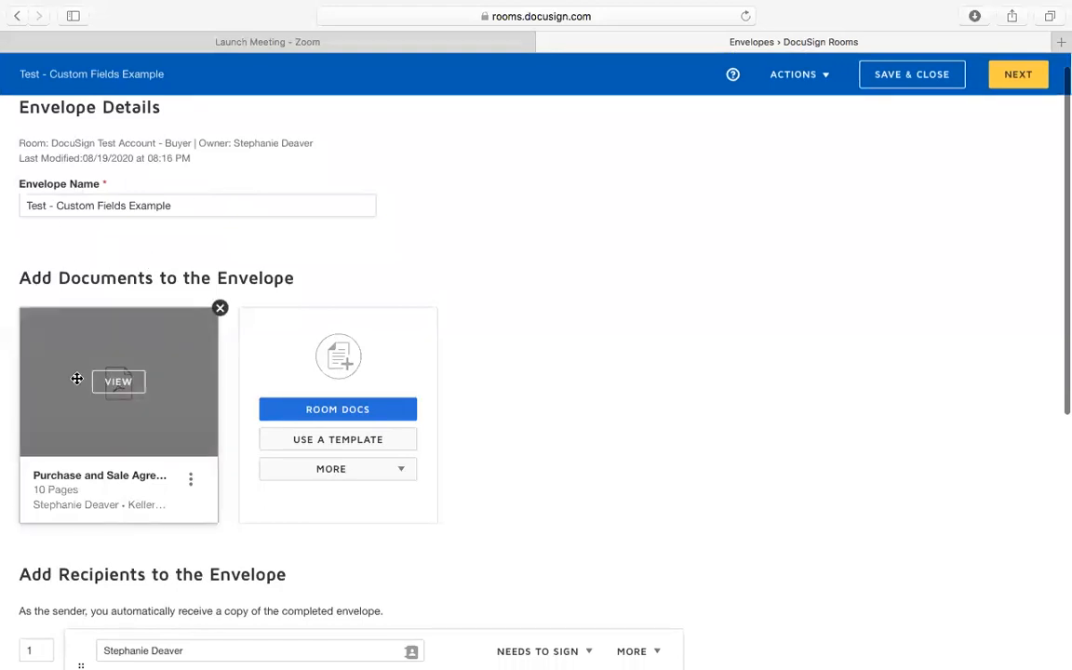
scroll(510, 250, "down", 3)
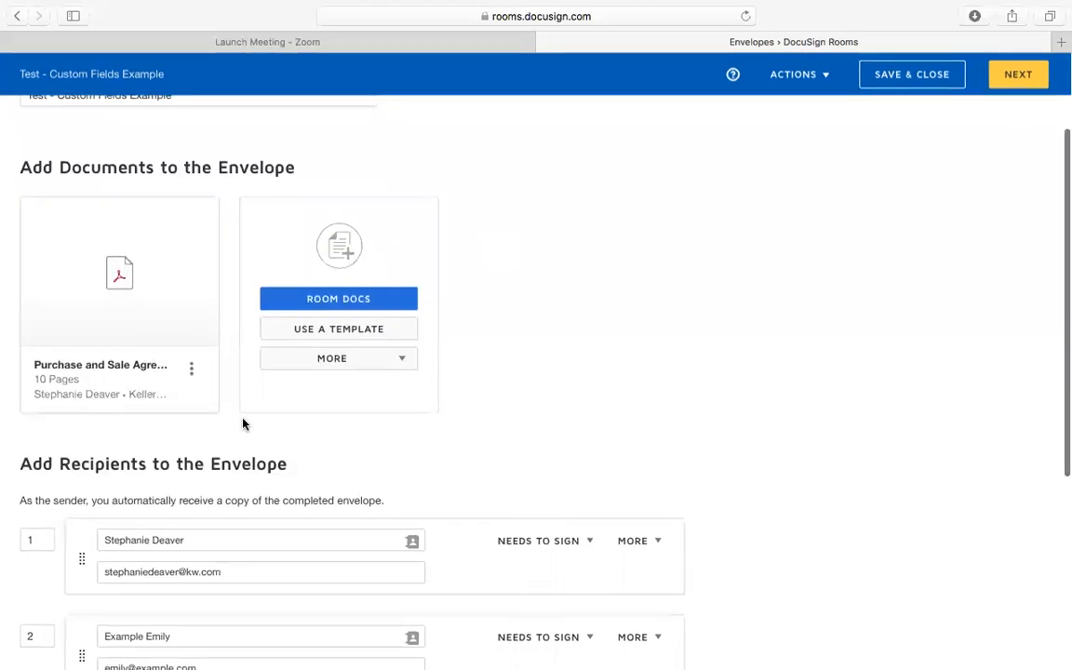
scroll(236, 456, "down", 6)
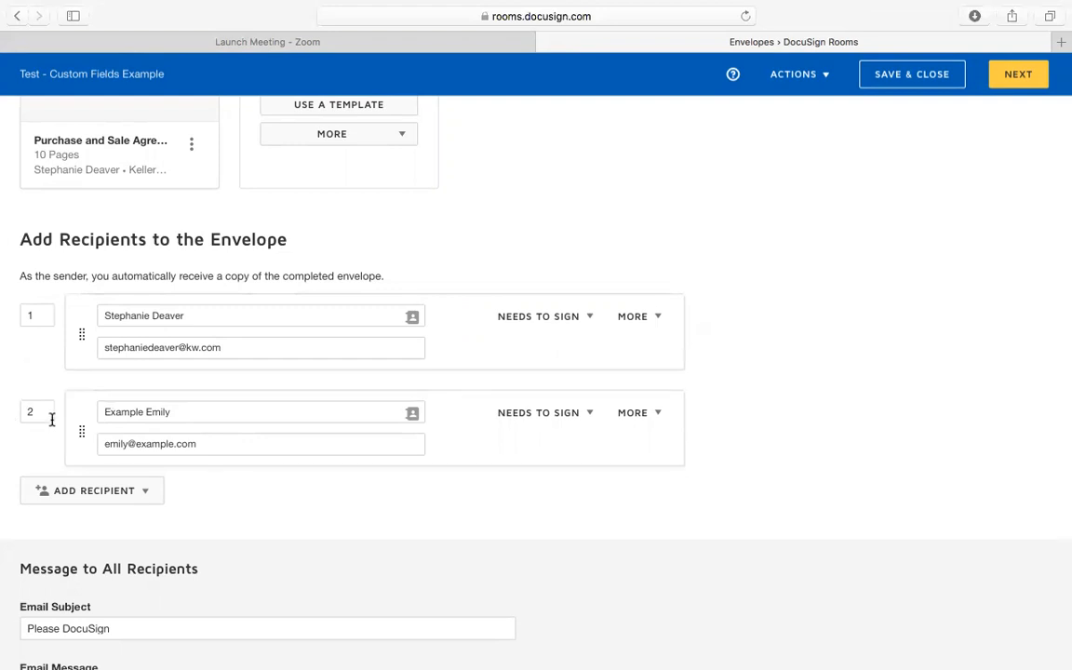
scroll(53, 421, "up", 1)
scroll(52, 421, "up", 6)
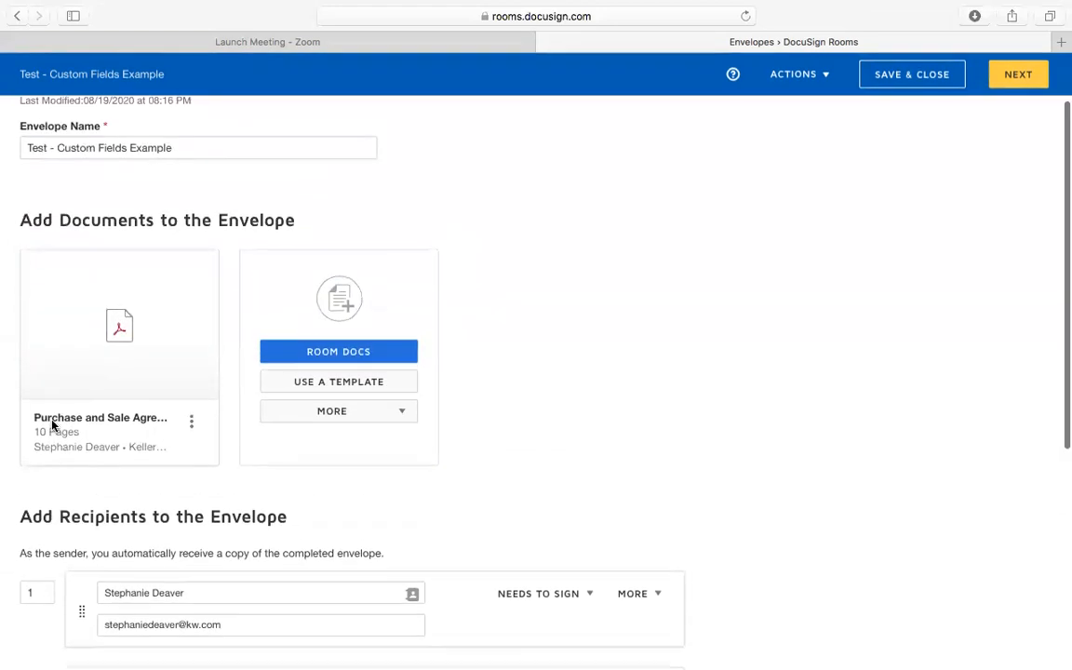
left_click(1010, 80)
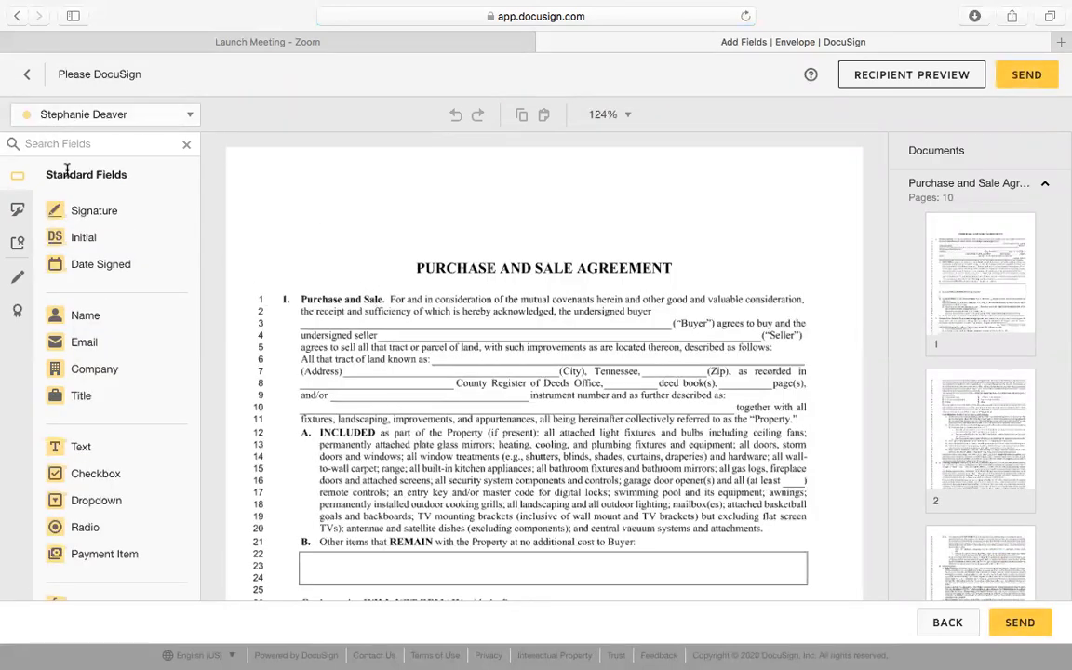
With the first recipient chosen, place a Text field on the Address blank in line 7 and widen it to fill the blank.
left_click(190, 116)
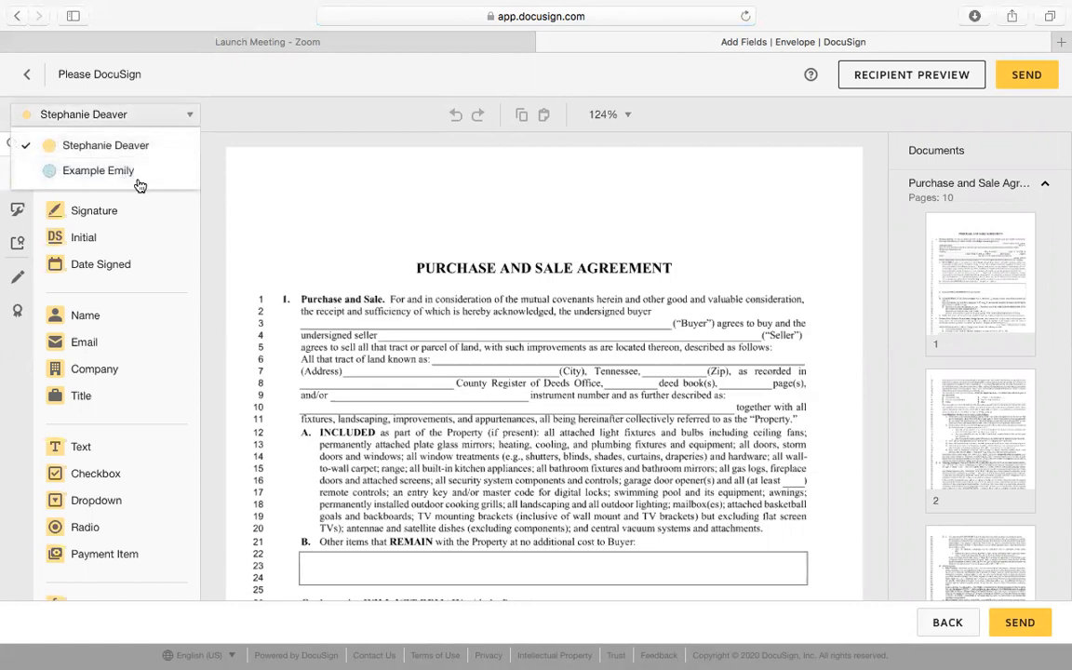
left_click(146, 148)
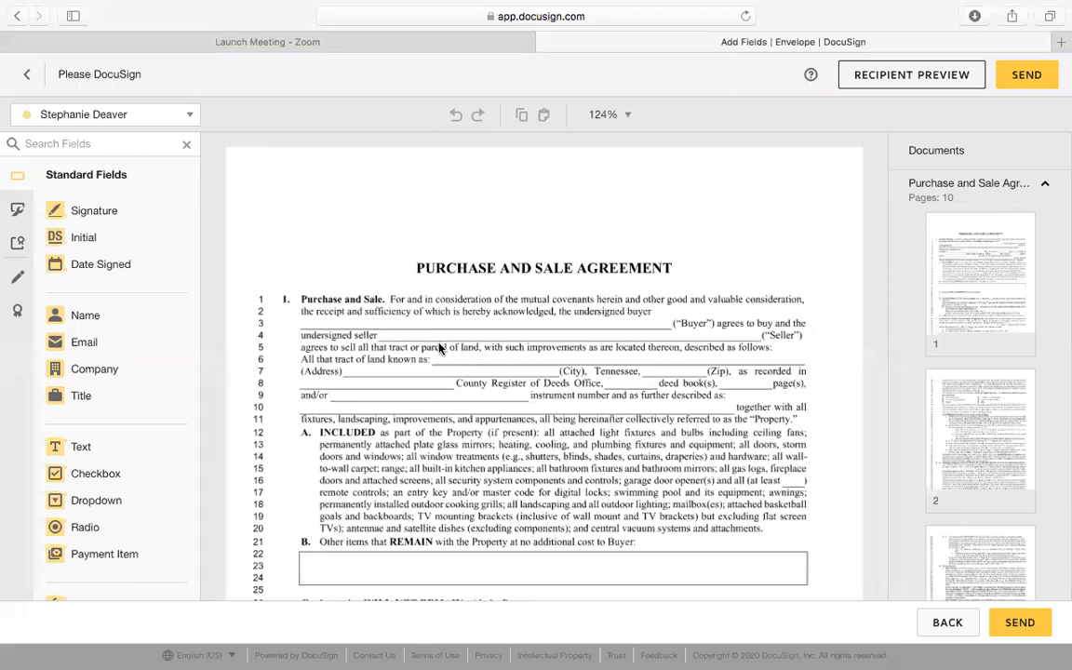
scroll(442, 348, "down", 2)
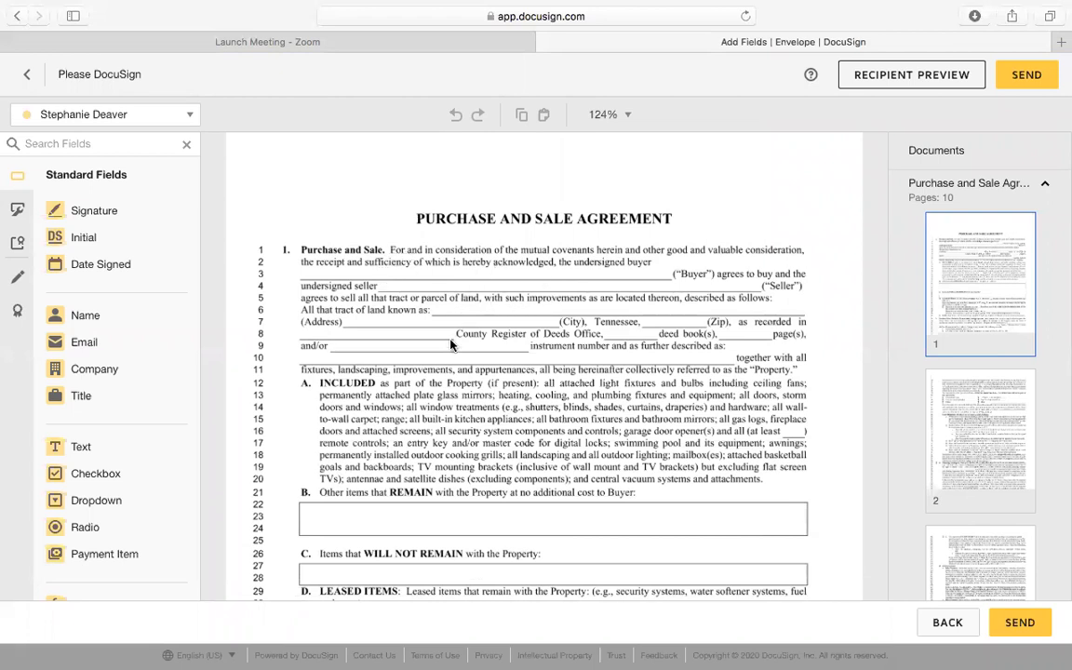
scroll(450, 344, "down", 1)
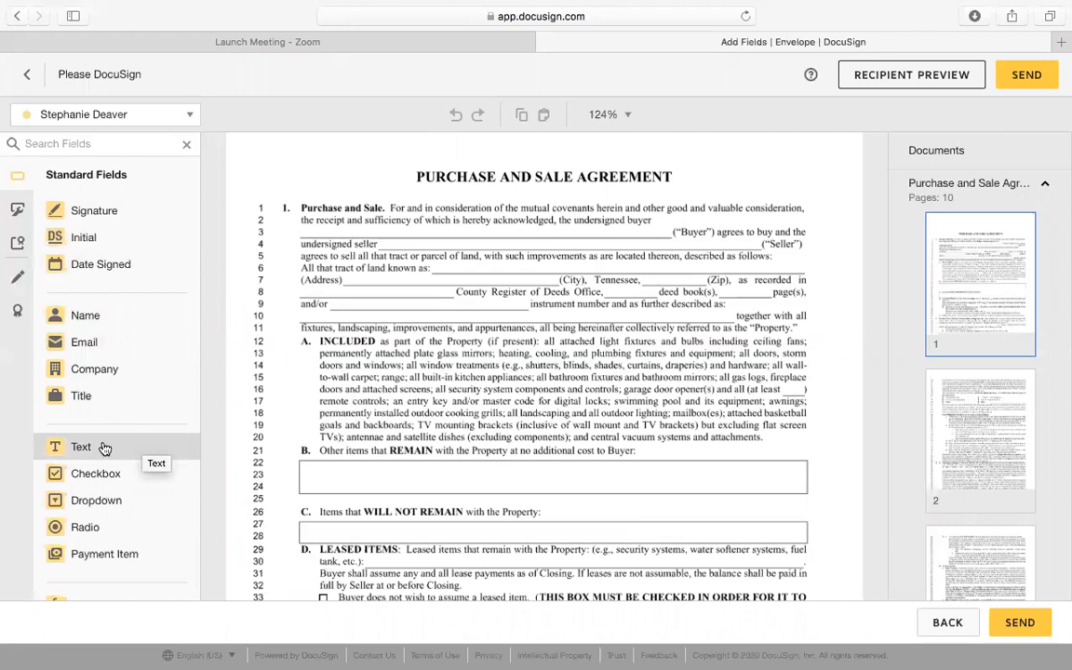
left_click_drag(103, 448, 350, 279)
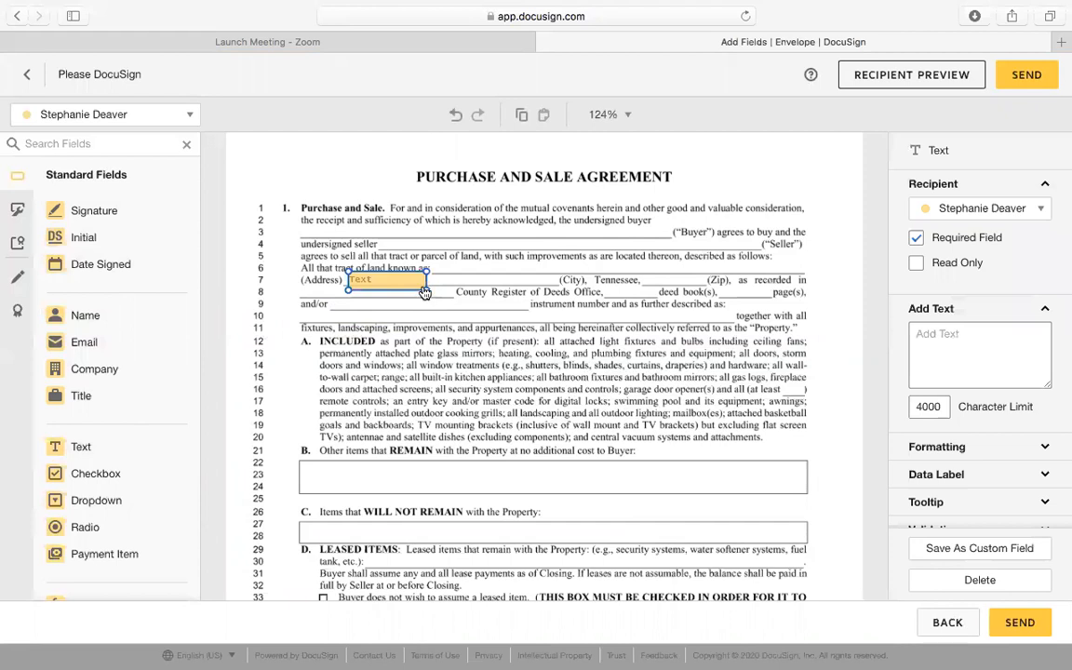
left_click_drag(425, 289, 554, 279)
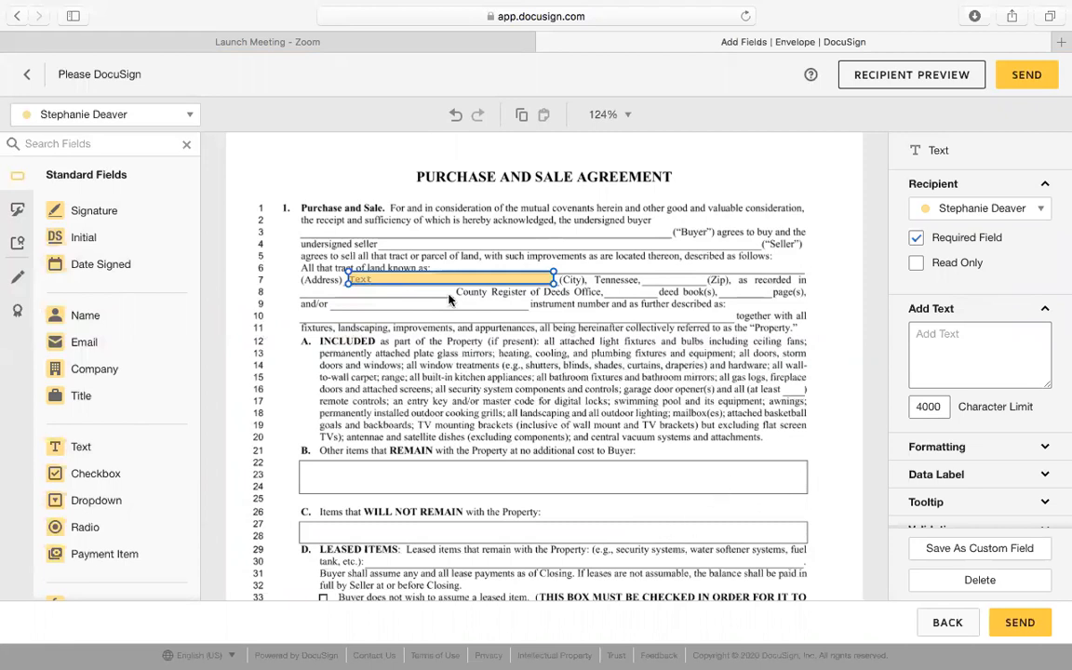
Fill the text field on the Address line with the office's street address, including the suite.
left_click(938, 353)
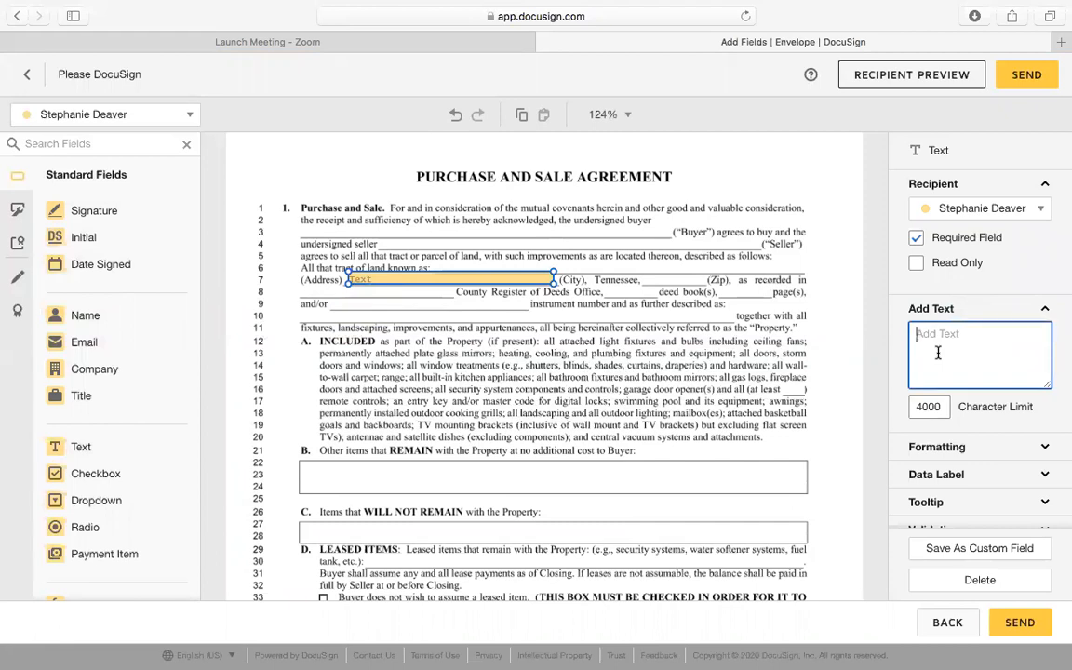
type("2031 N. Mt. Julie")
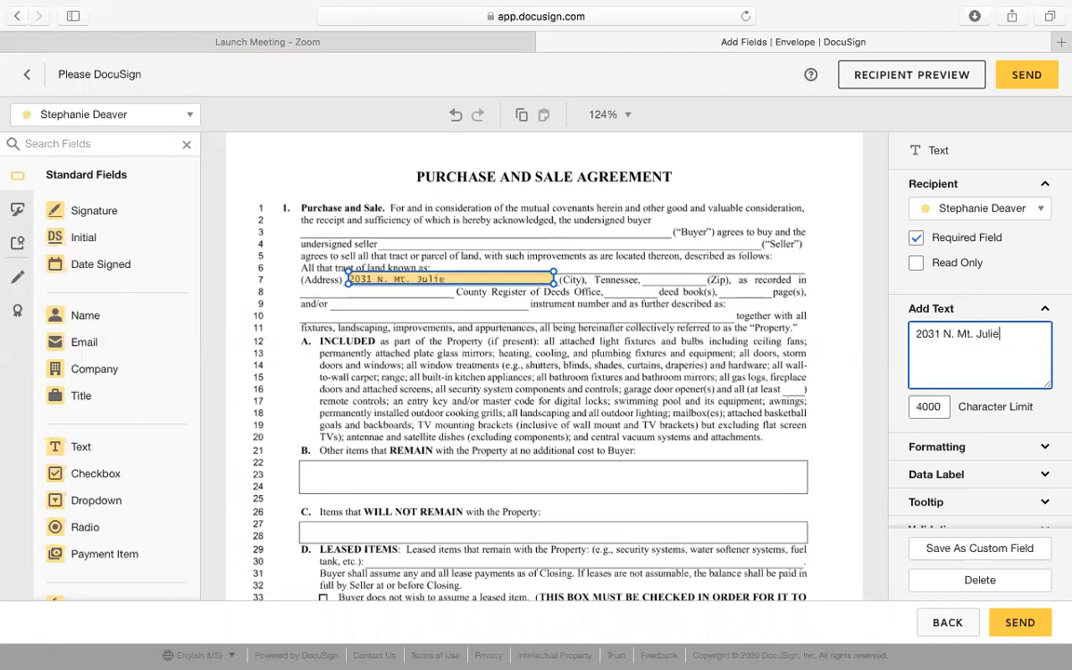
type("t Rd. Ste 101")
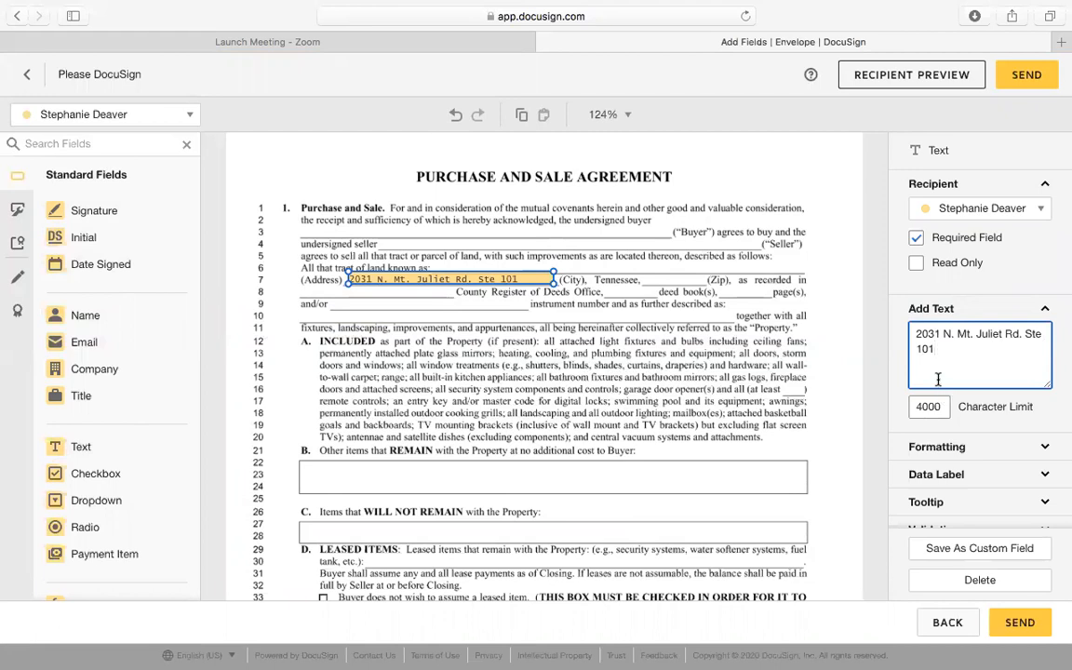
left_click(985, 287)
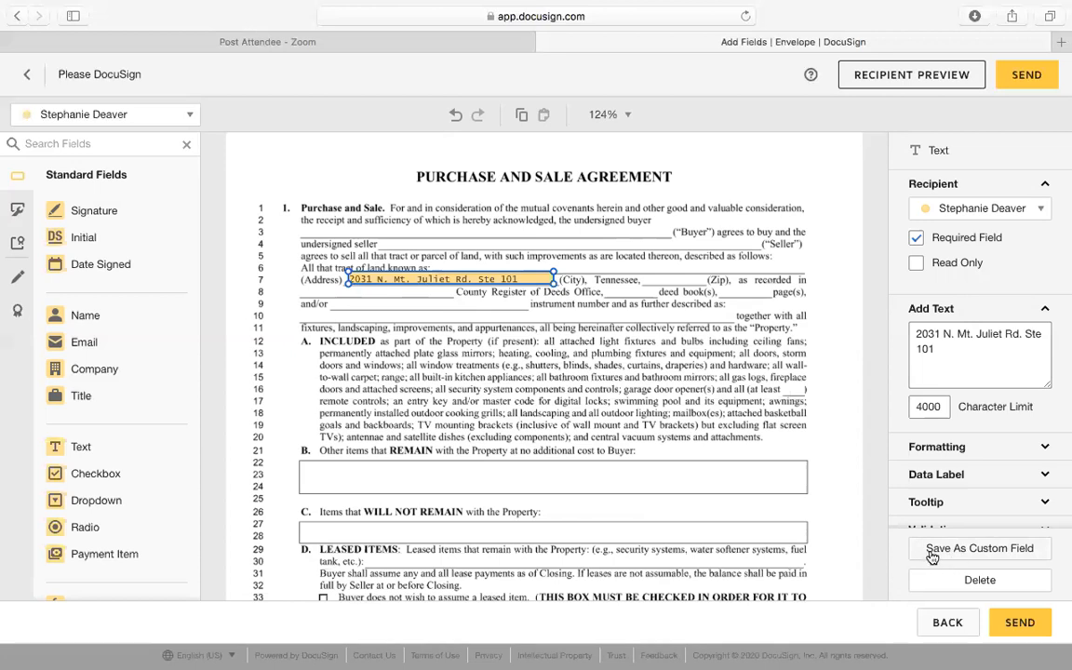
Start saving the address text field as a custom field and name it "KW MJ Address".
left_click(932, 551)
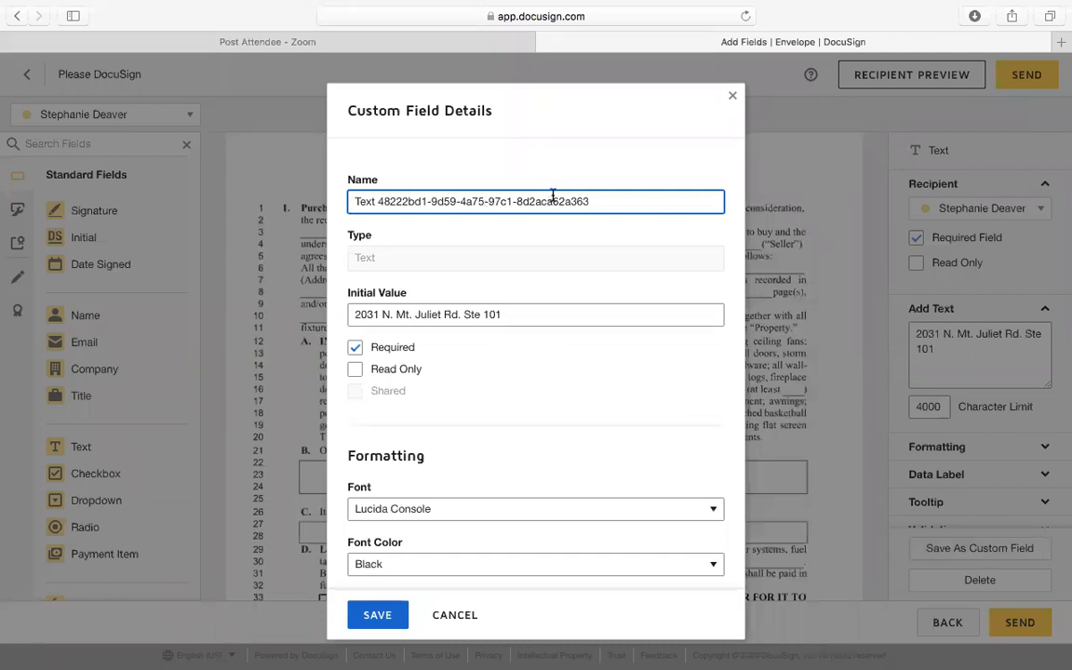
triple_click(631, 203)
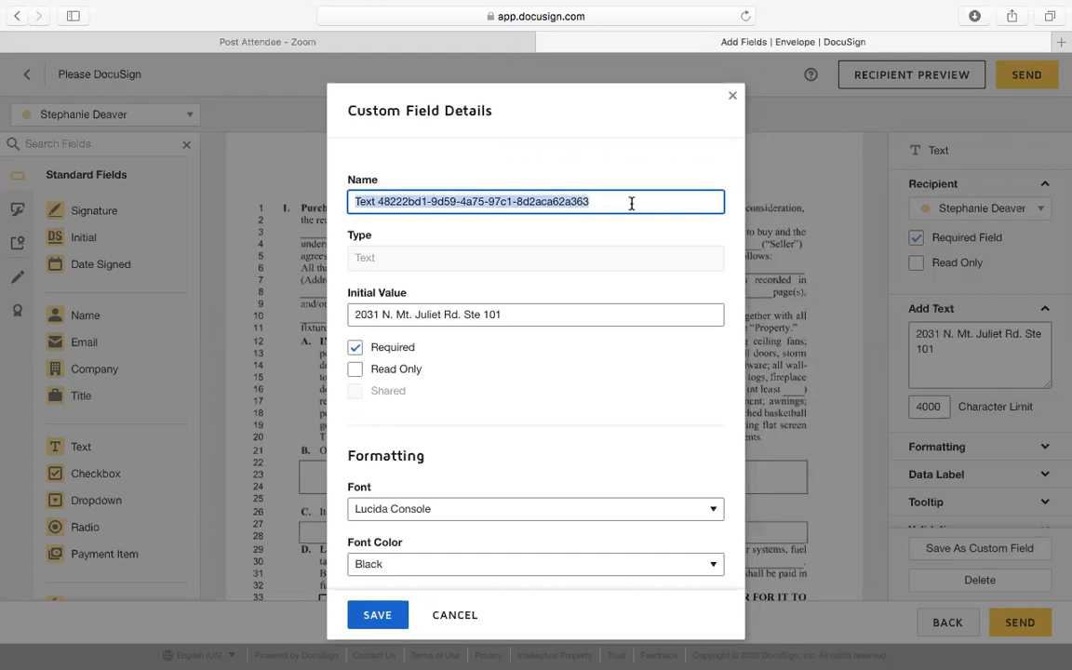
type("KW Address")
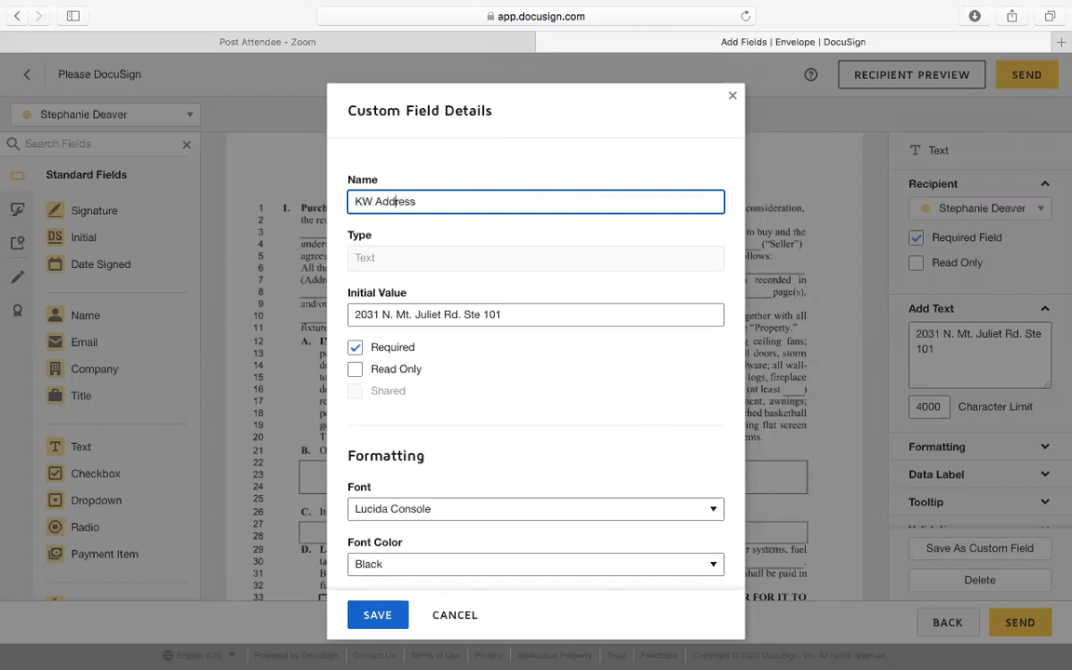
type(" JM")
key("BackSpace")
key("BackSpace")
type("MJ")
Check the custom field's formatting, size and validation settings and save it.
scroll(568, 280, "down", 1)
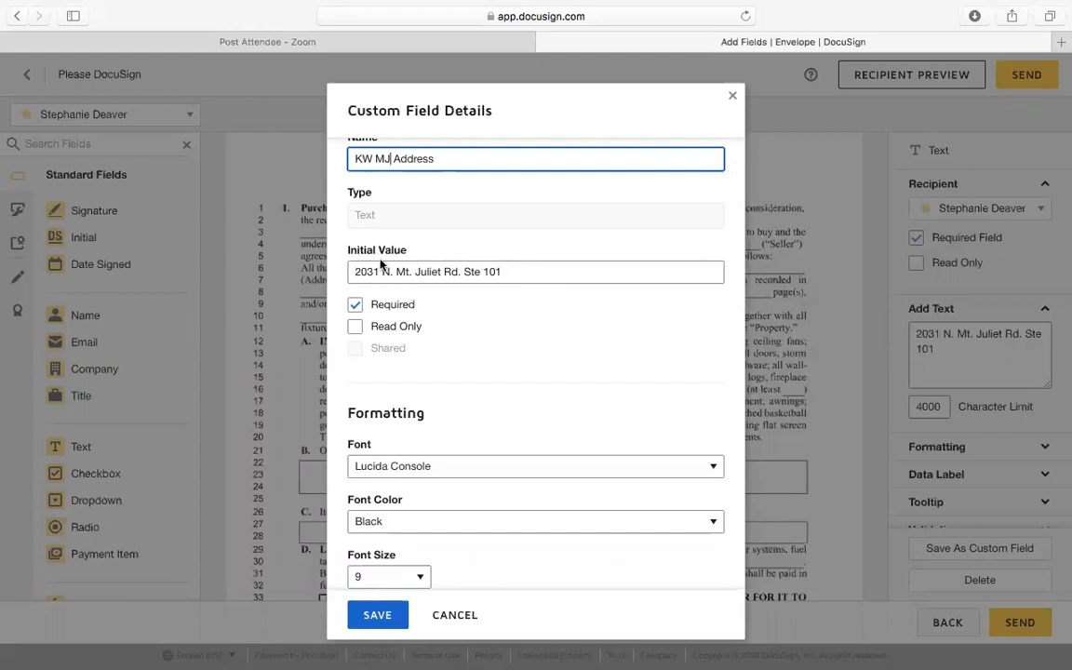
scroll(483, 271, "down", 2)
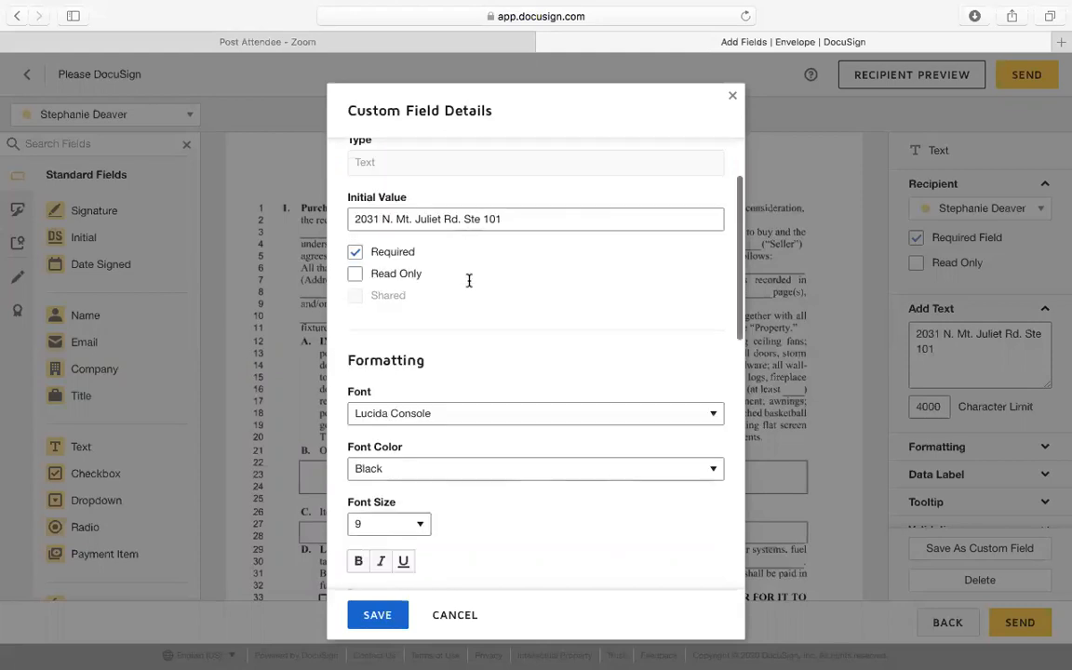
scroll(469, 281, "down", 2)
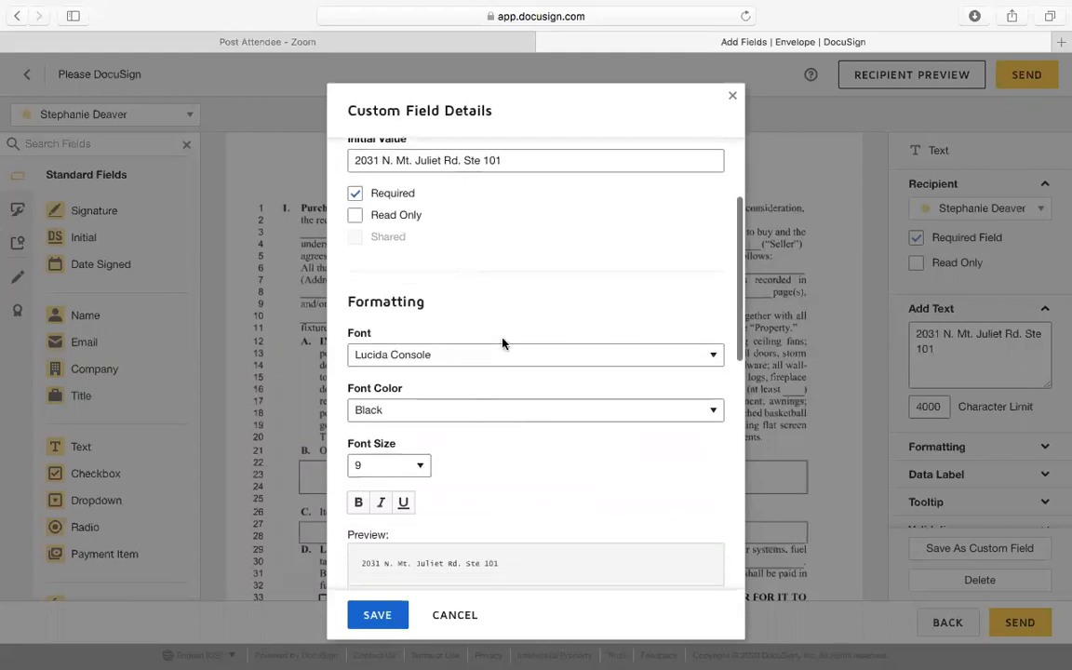
scroll(431, 445, "down", 6)
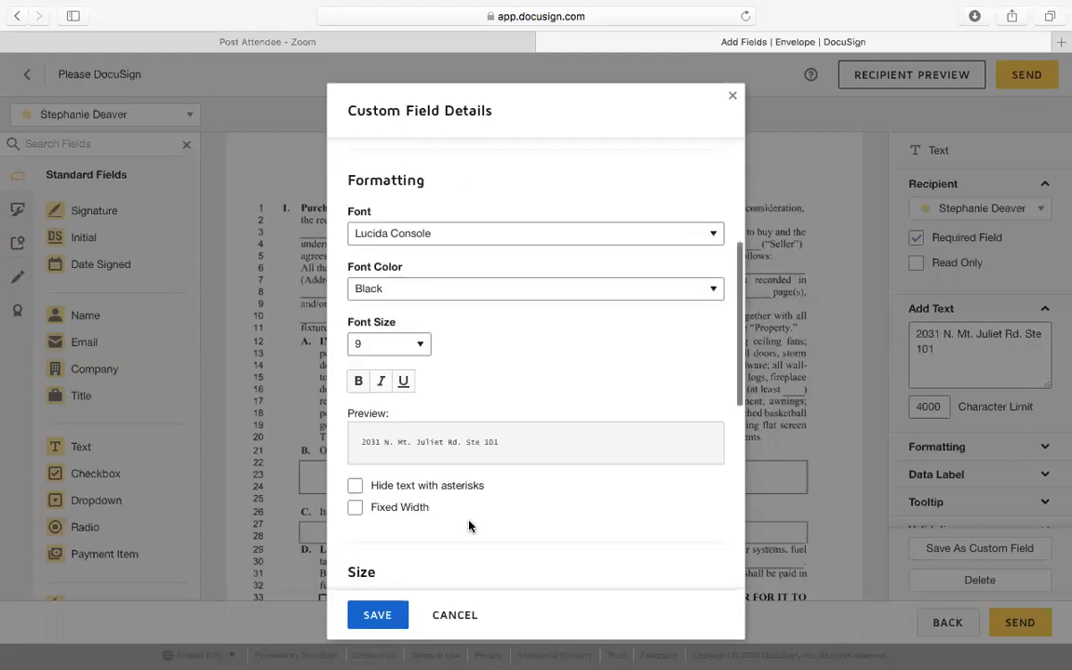
scroll(467, 489, "down", 10)
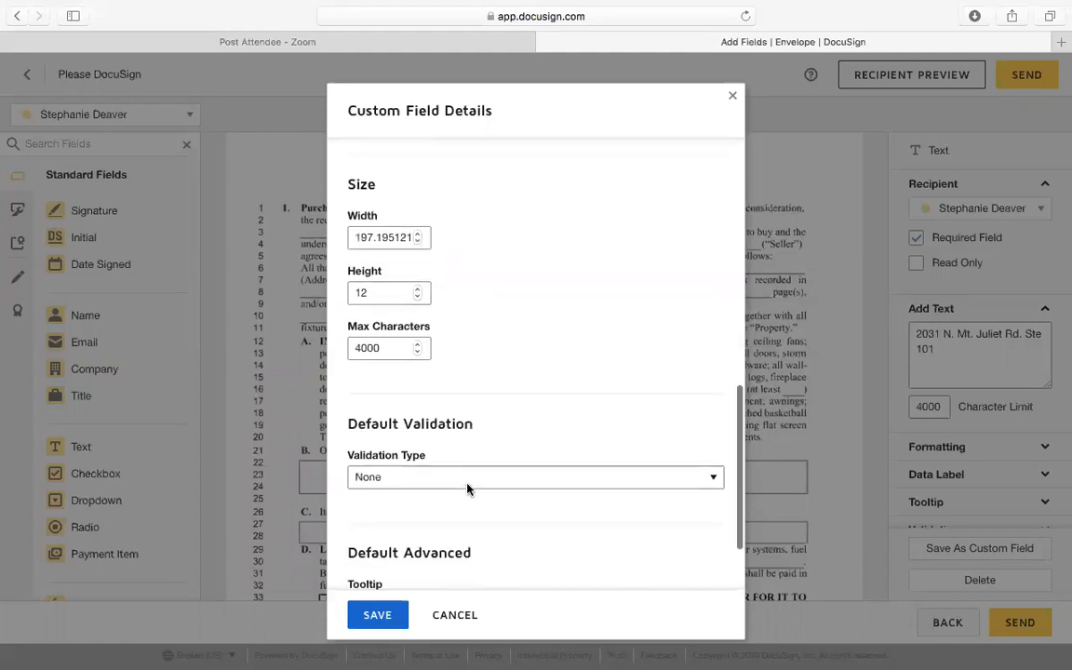
left_click(370, 614)
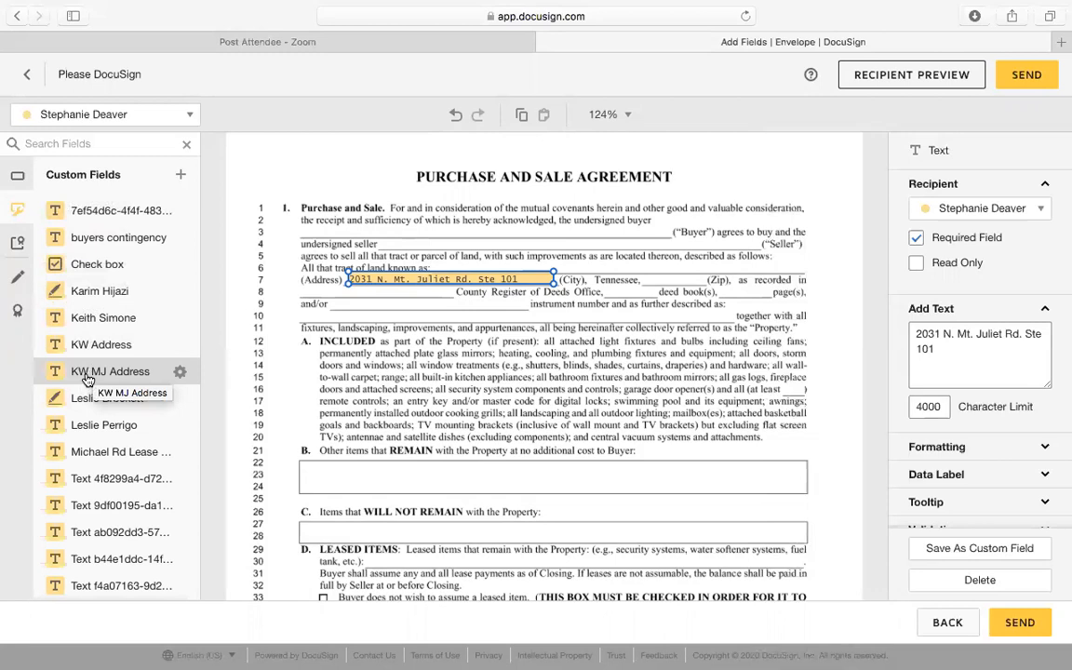
Try the KW MJ Address custom field in the section B box and over section A, and delete both copies.
left_click_drag(85, 377, 463, 479)
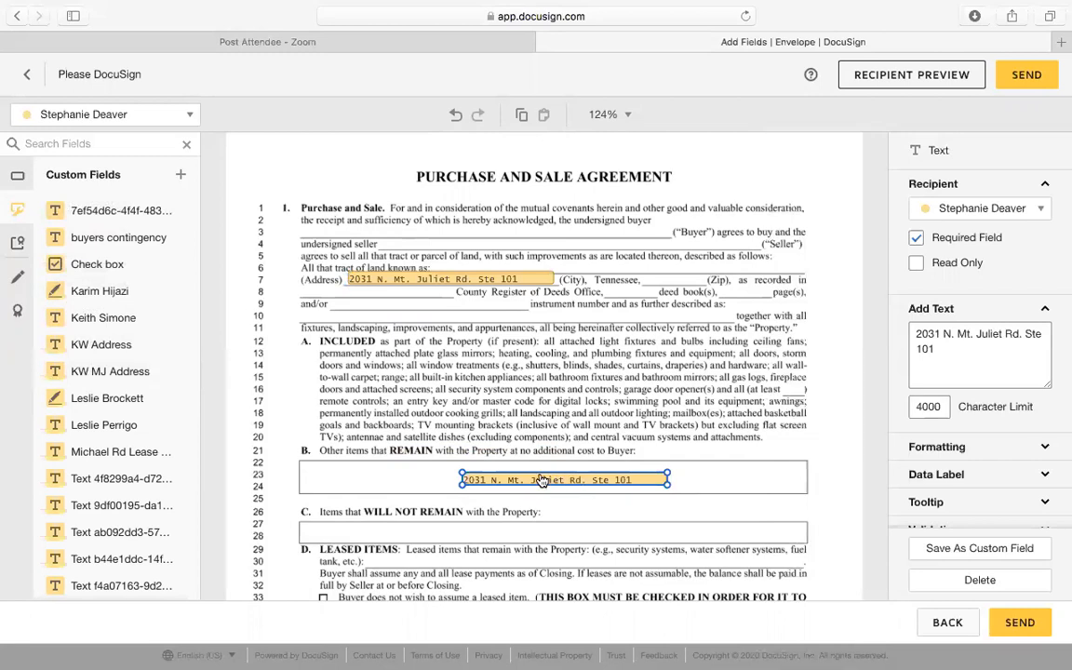
left_click_drag(115, 372, 414, 393)
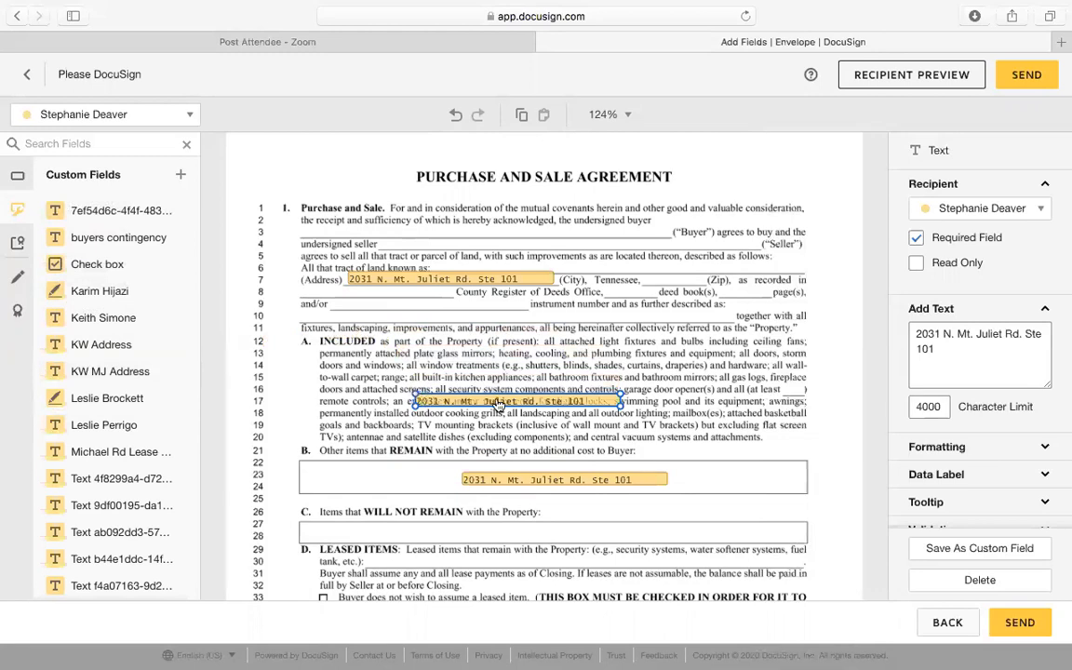
key("Delete")
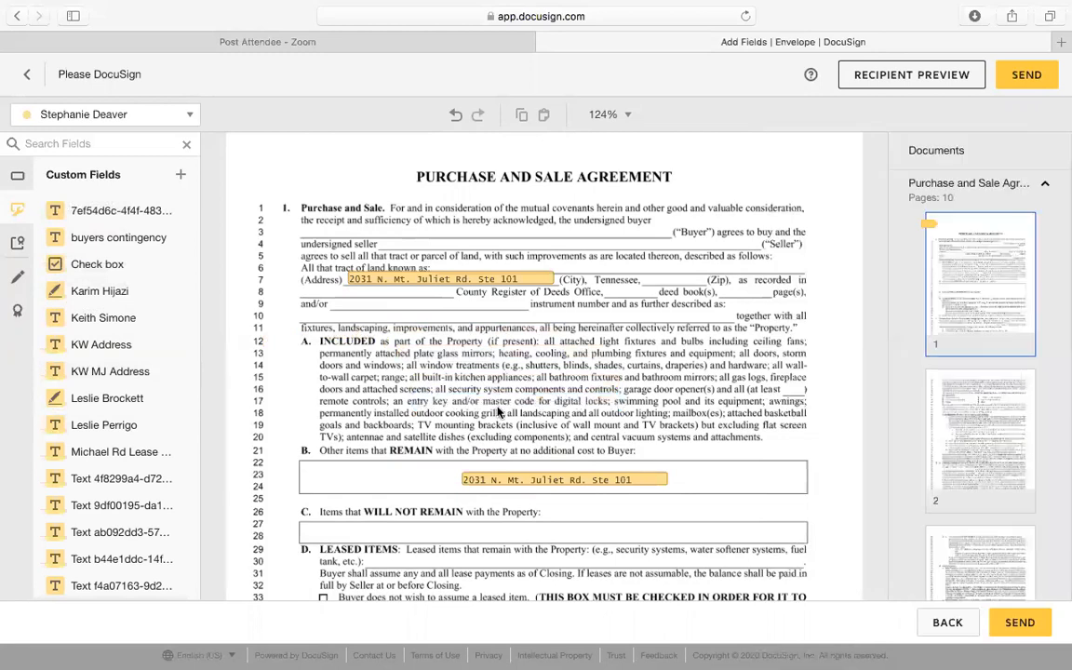
left_click(508, 481)
key("Delete")
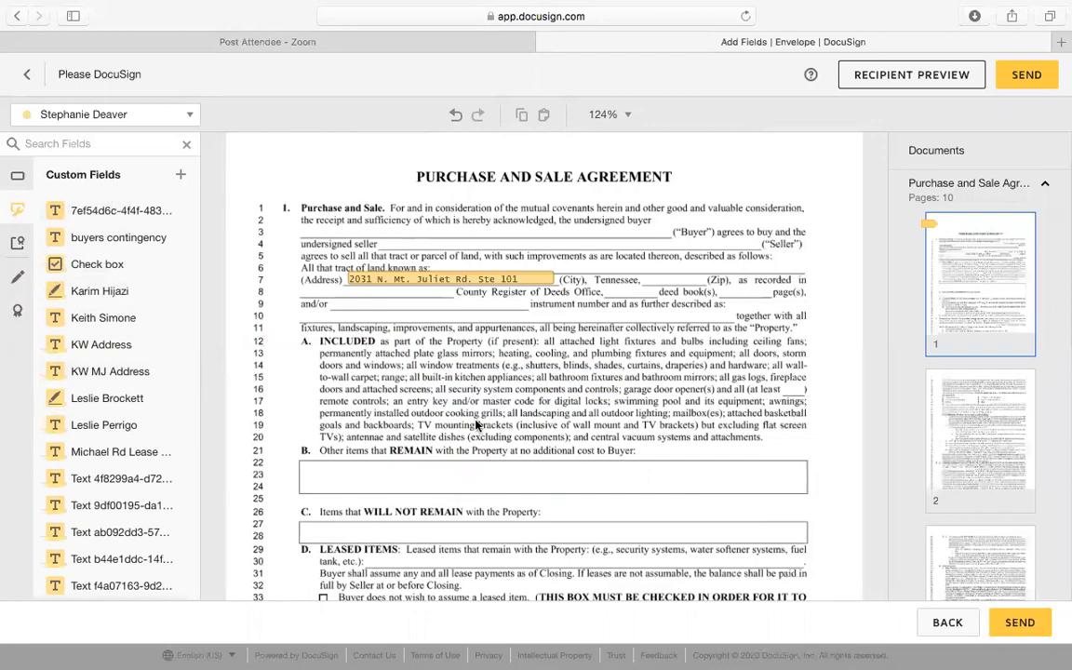
Look through page 2, select the address field on page 1, and show the list of saved custom fields.
scroll(476, 426, "down", 15)
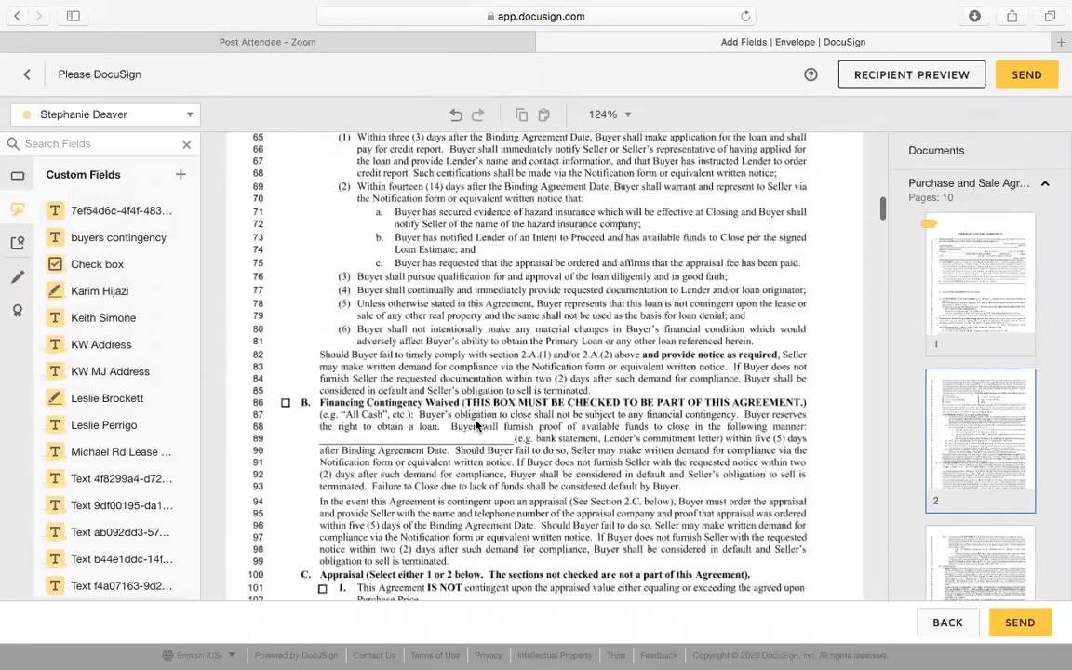
scroll(476, 425, "down", 4)
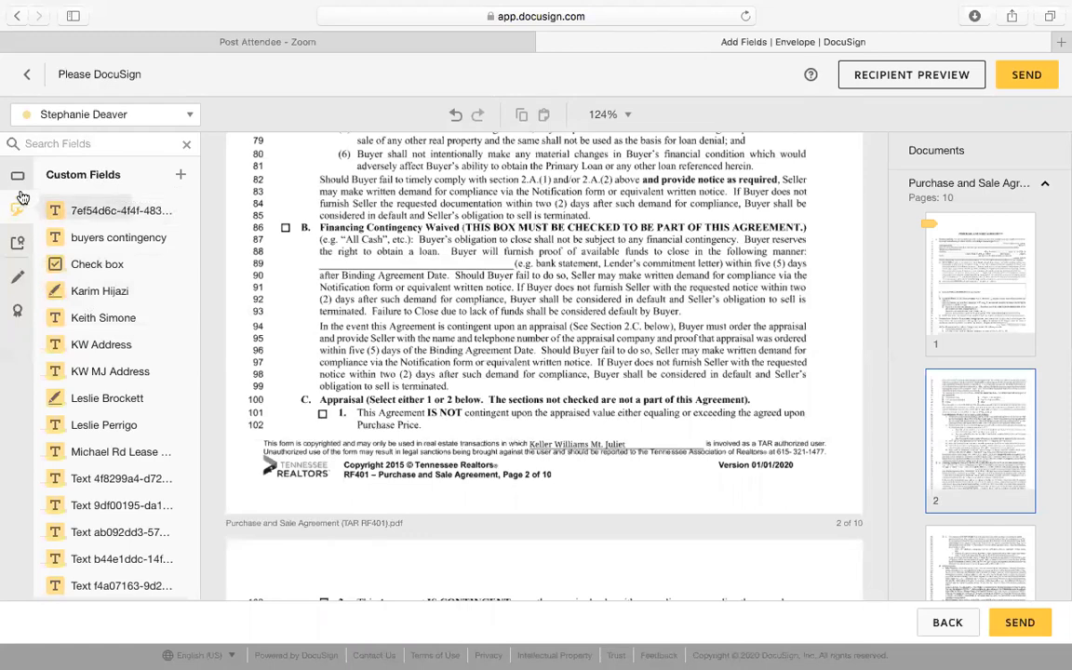
scroll(253, 249, "up", 10)
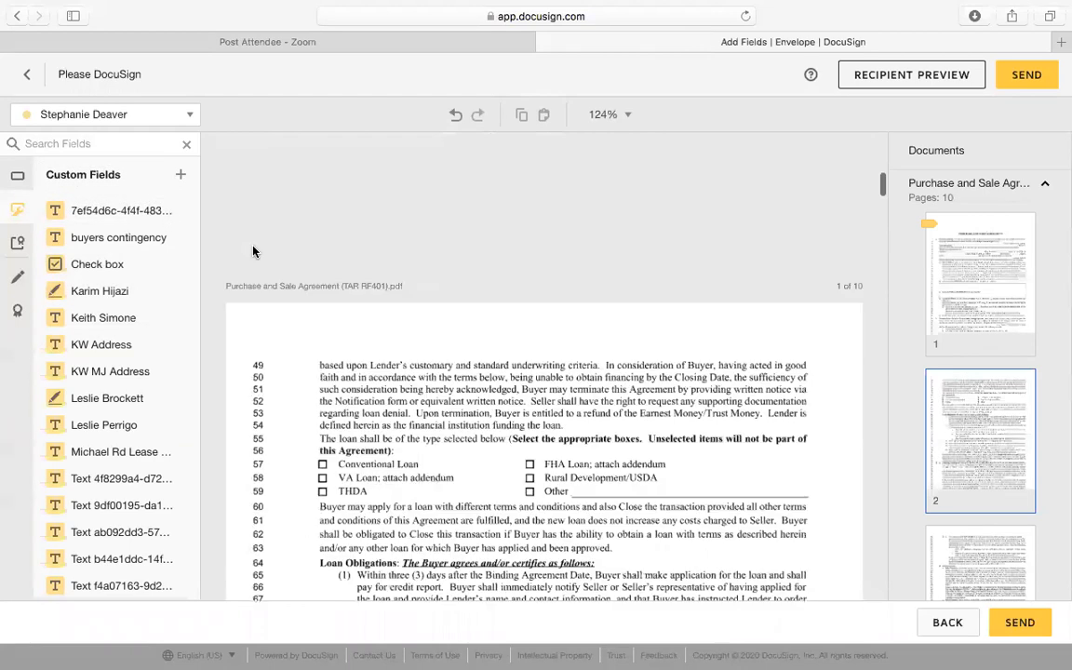
left_click(20, 177)
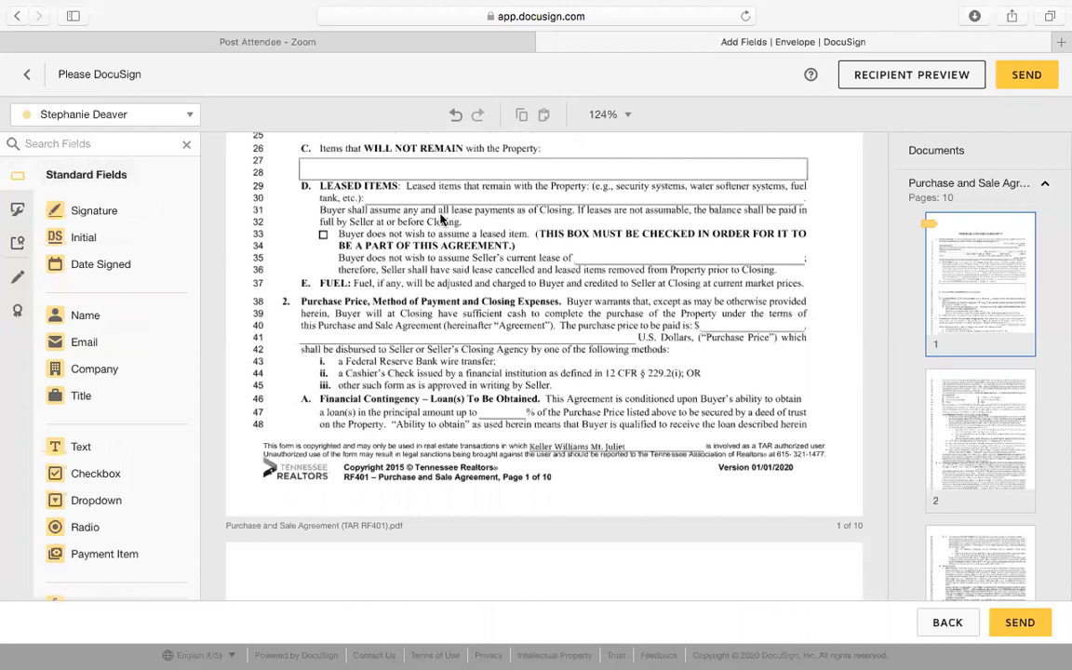
scroll(438, 218, "up", 5)
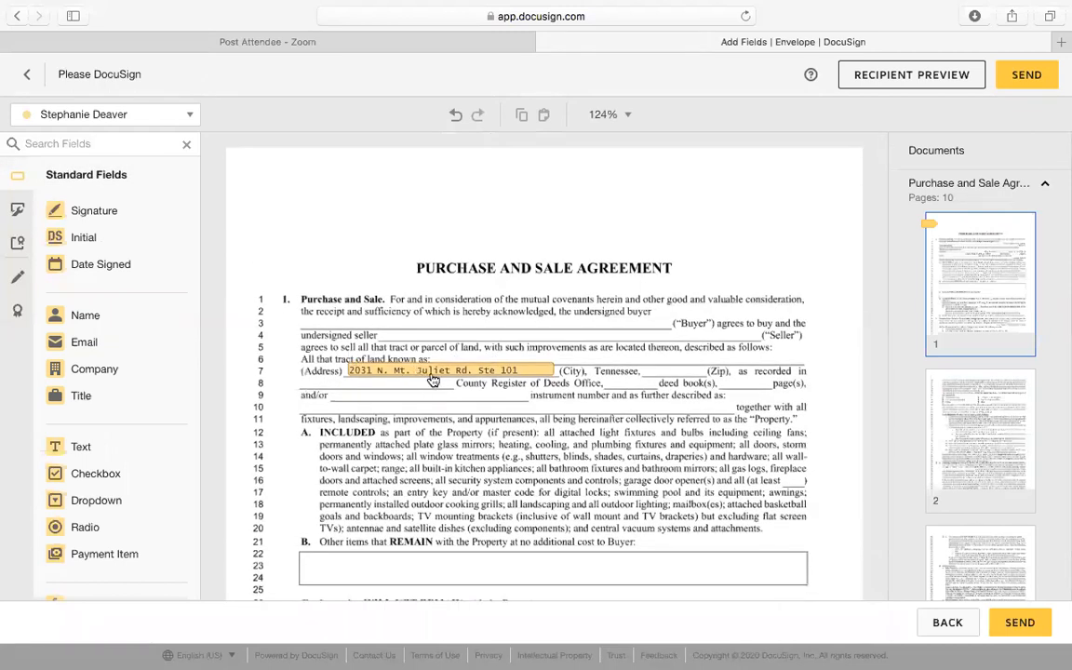
left_click(508, 373)
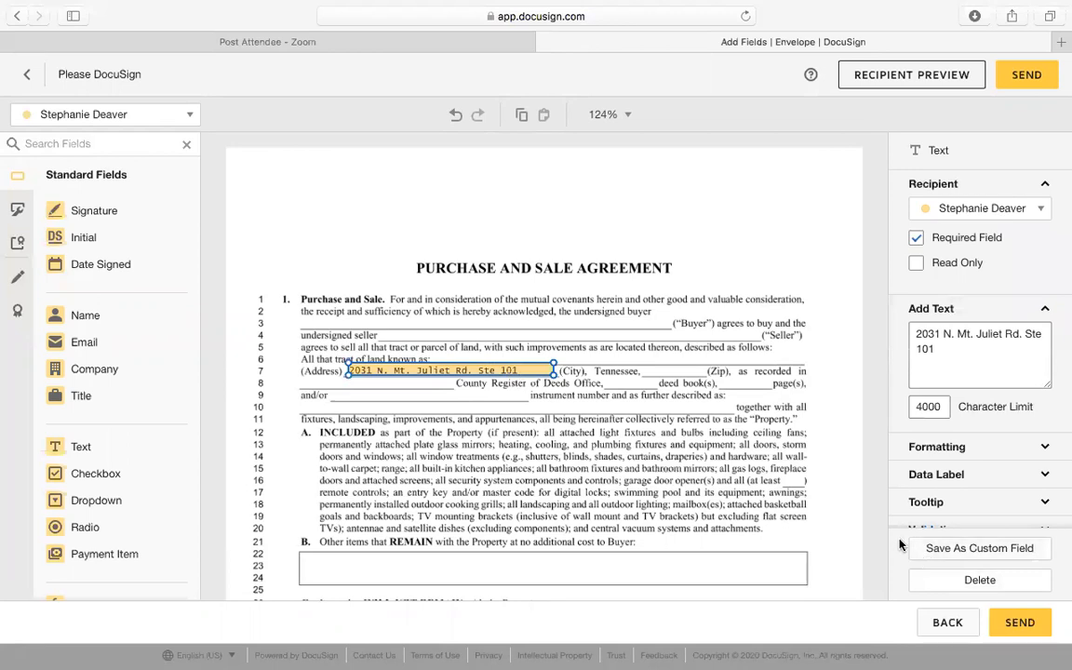
left_click(18, 211)
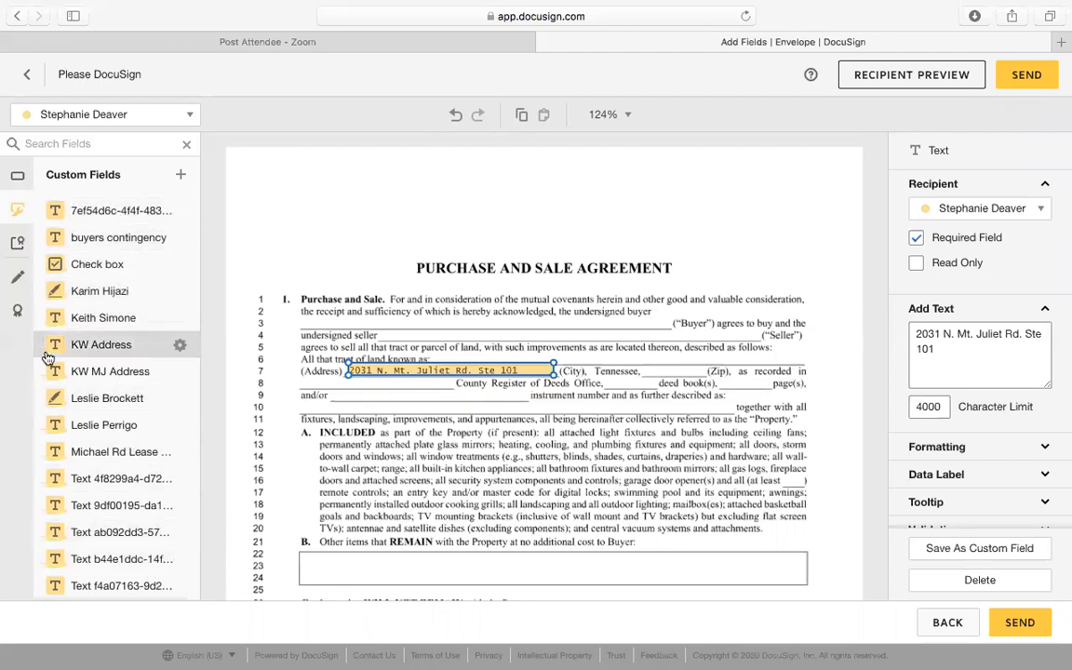
Try the KW Address custom field on page 1 and delete it, and view the details of the signature custom field below KW MJ Address.
left_click_drag(89, 347, 407, 406)
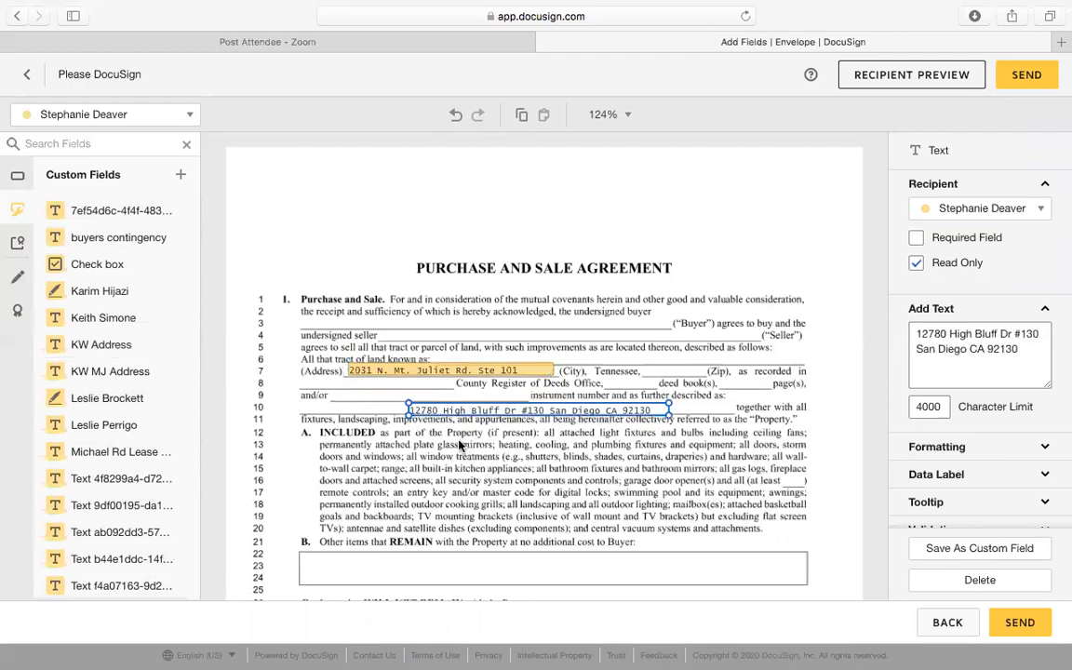
key("BackSpace")
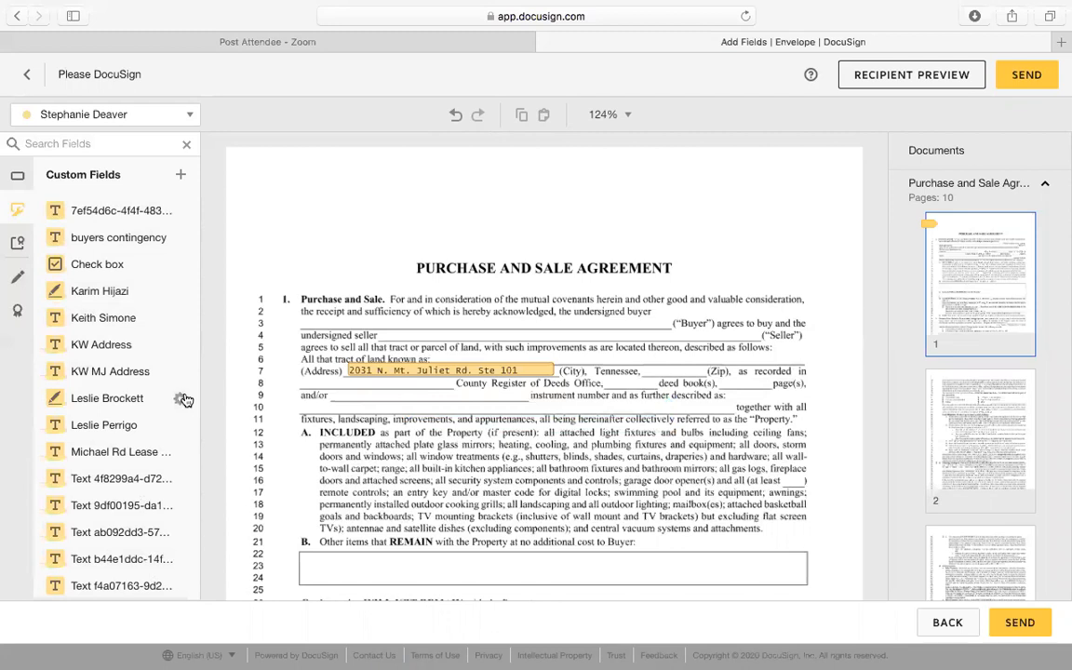
left_click(182, 400)
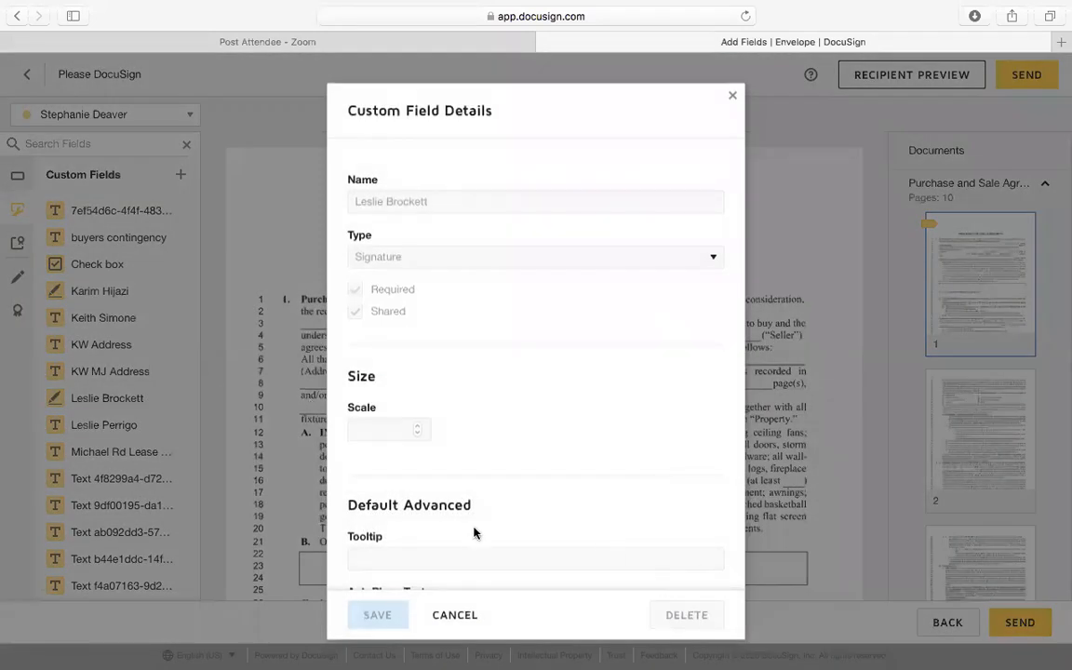
left_click(454, 615)
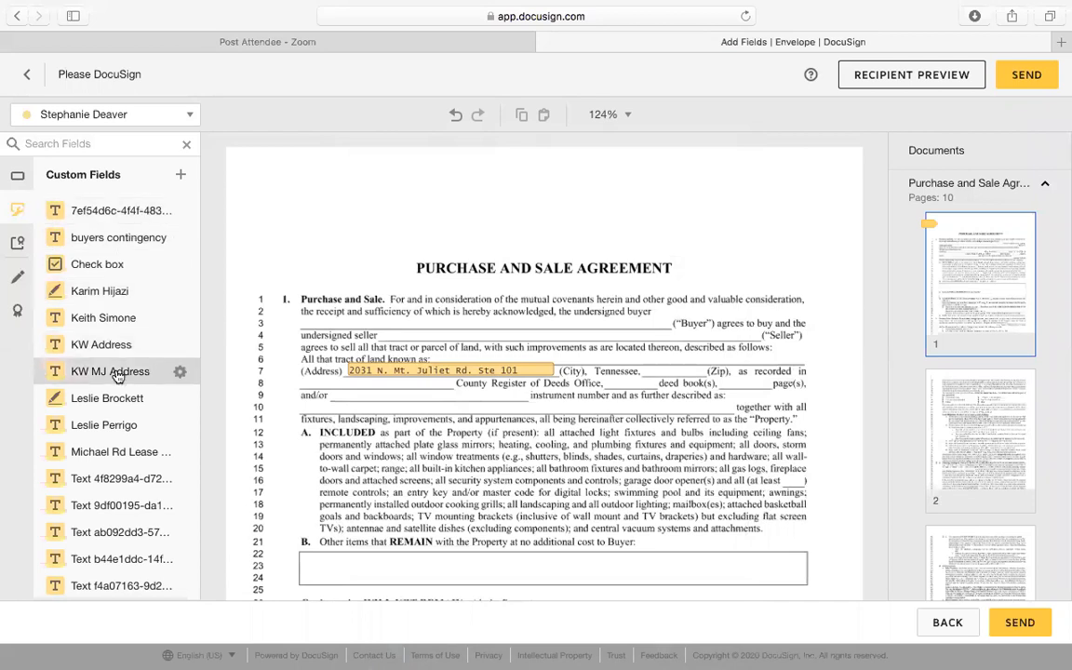
Start a new custom field named "Multiple Offers" with the type Text.
left_click(181, 176)
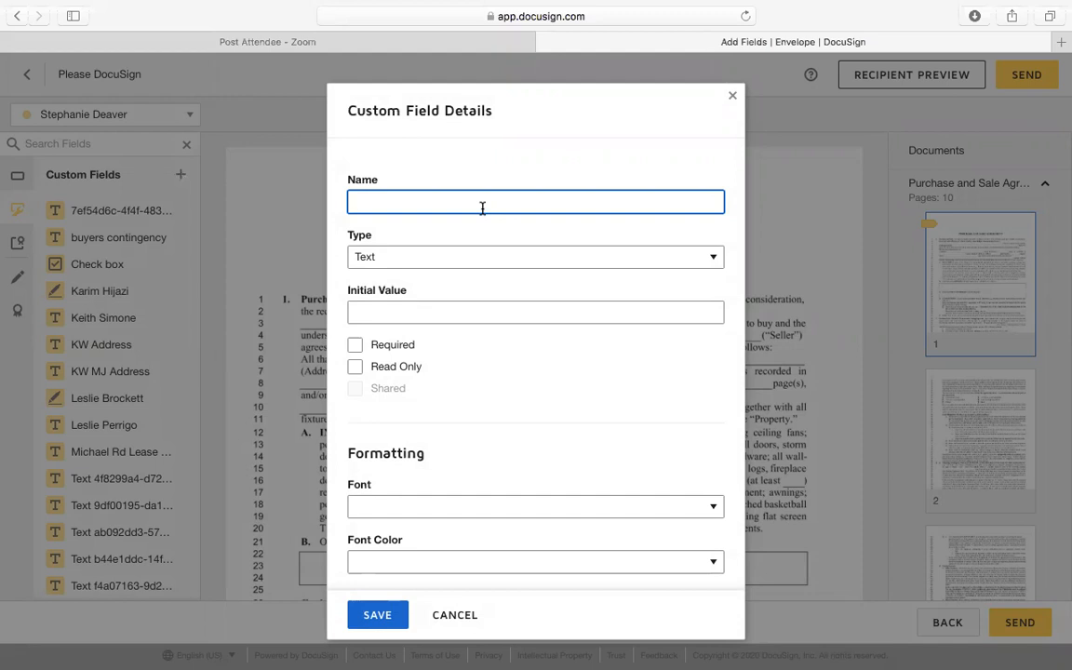
type("Multiple Offers")
left_click(432, 257)
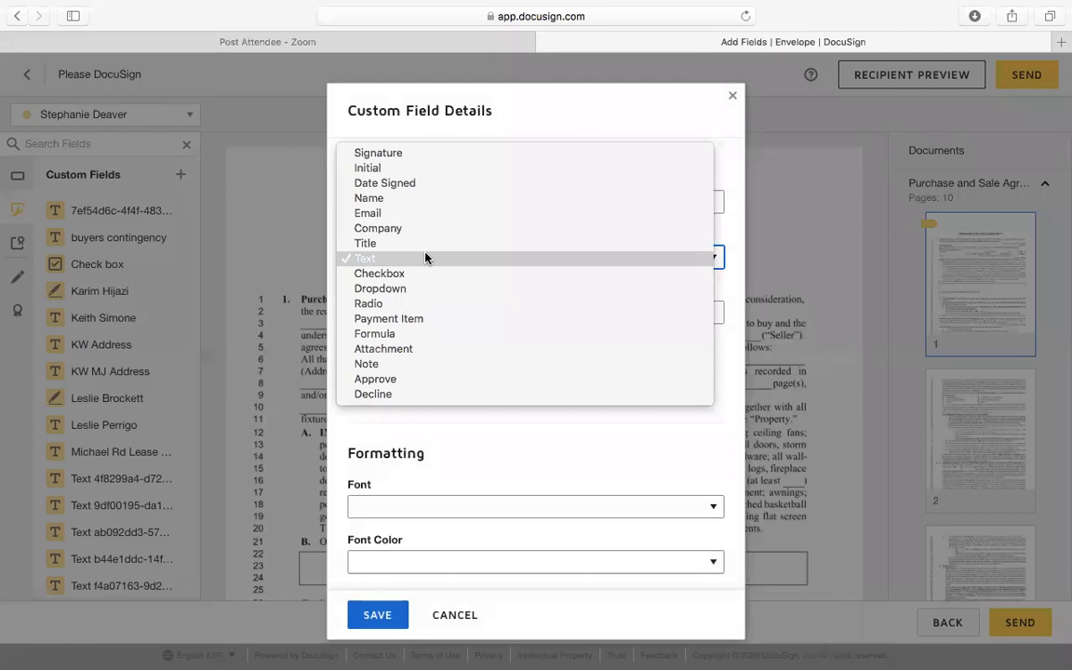
left_click(425, 258)
Start the field's initial value with "In the event of multiple offers, the purchase price shall increase $1000 over the next highest documented competing".
left_click(421, 311)
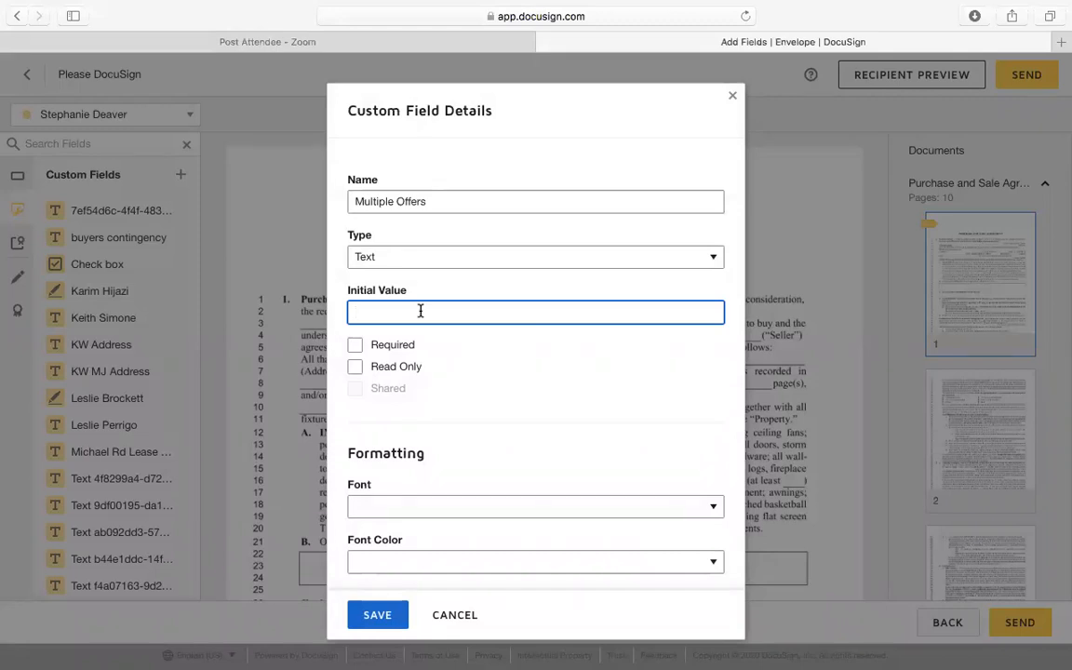
type("In")
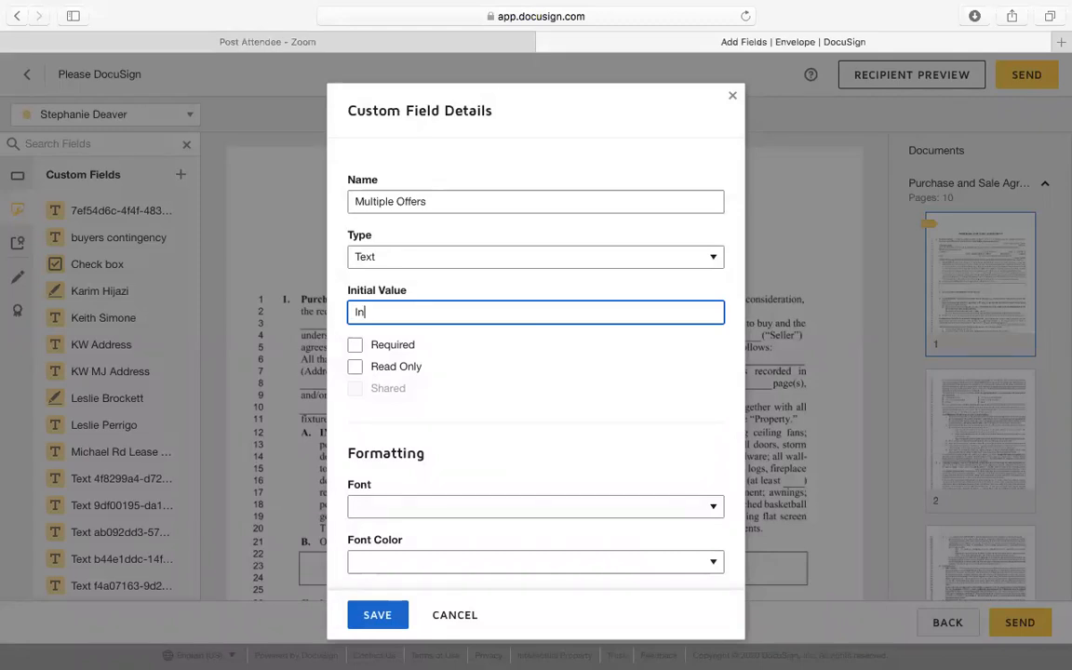
type(" the event of multiple offers, the purchase")
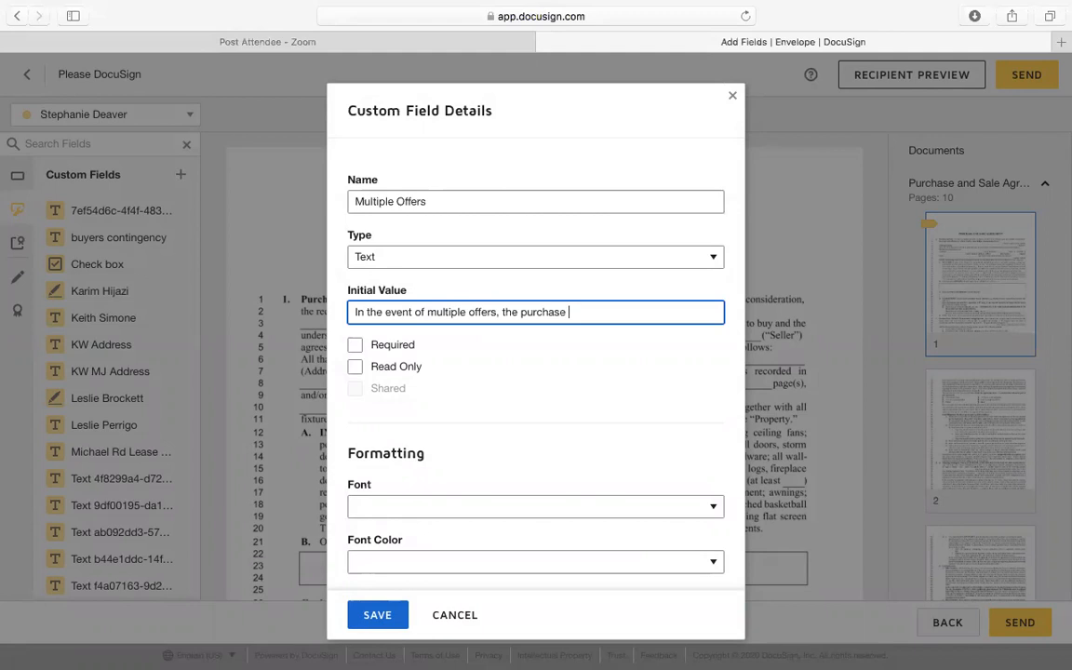
type("shall incerase ")
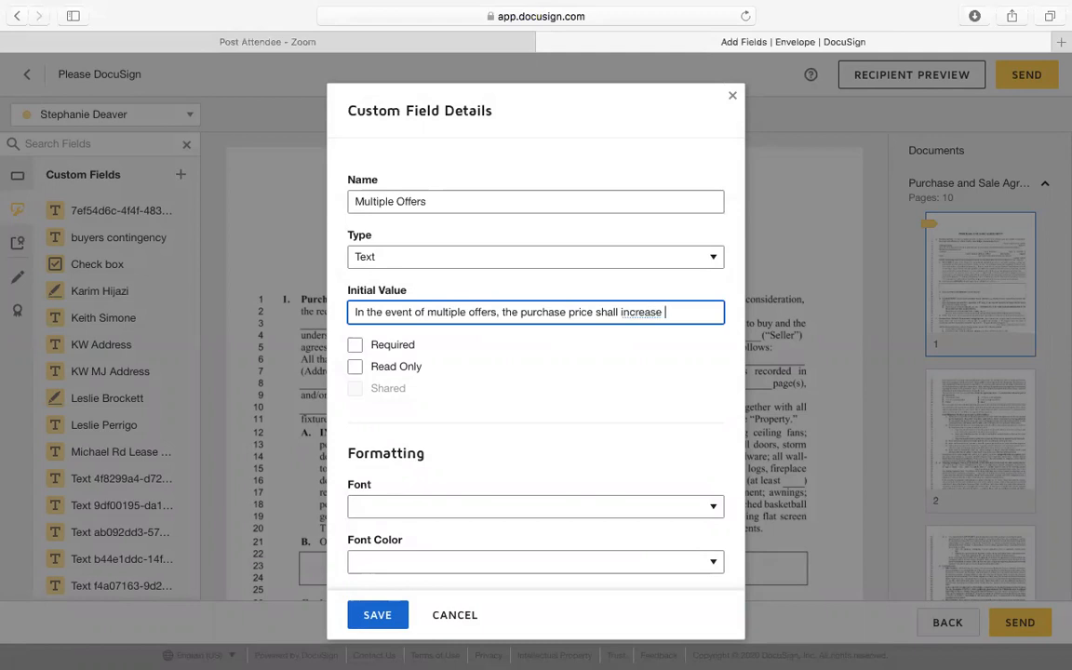
type("$1000 over the ne")
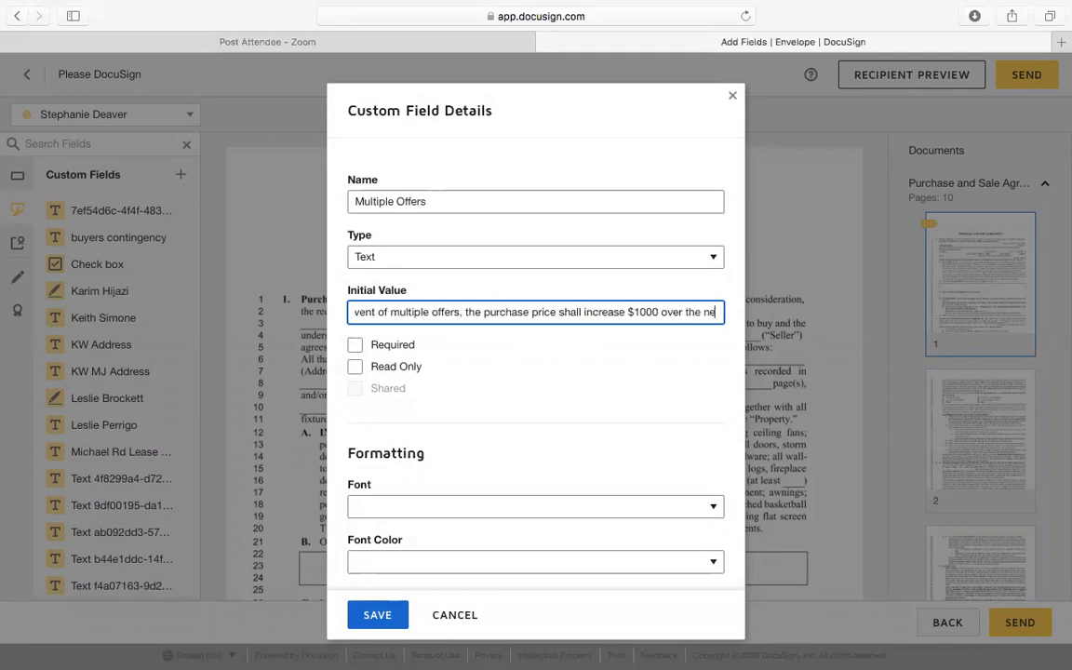
type("xt high")
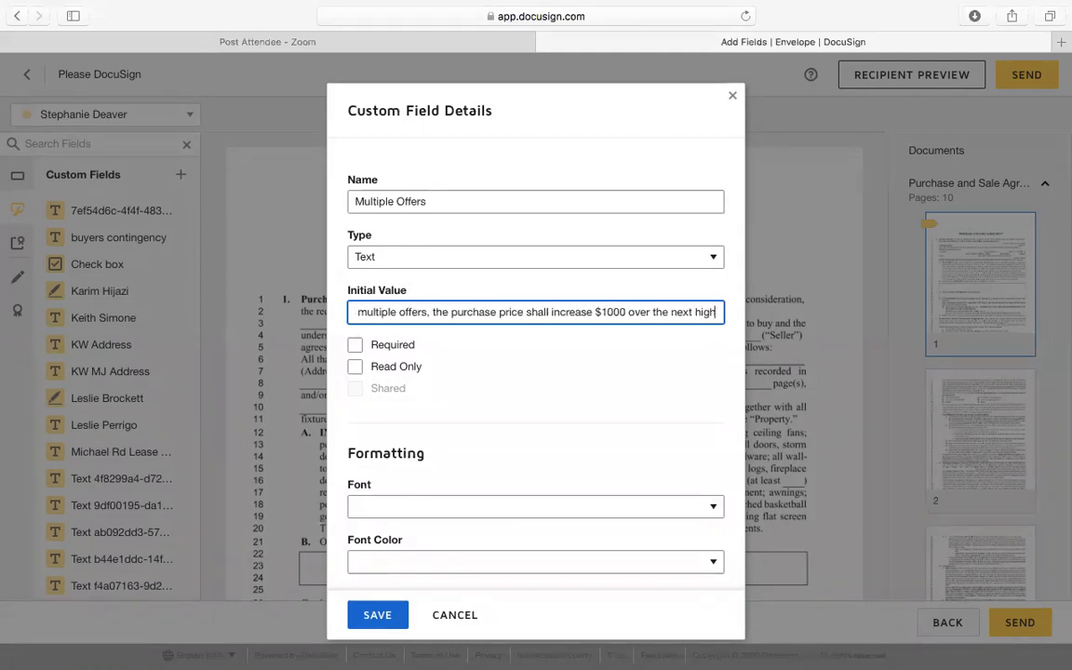
type("est")
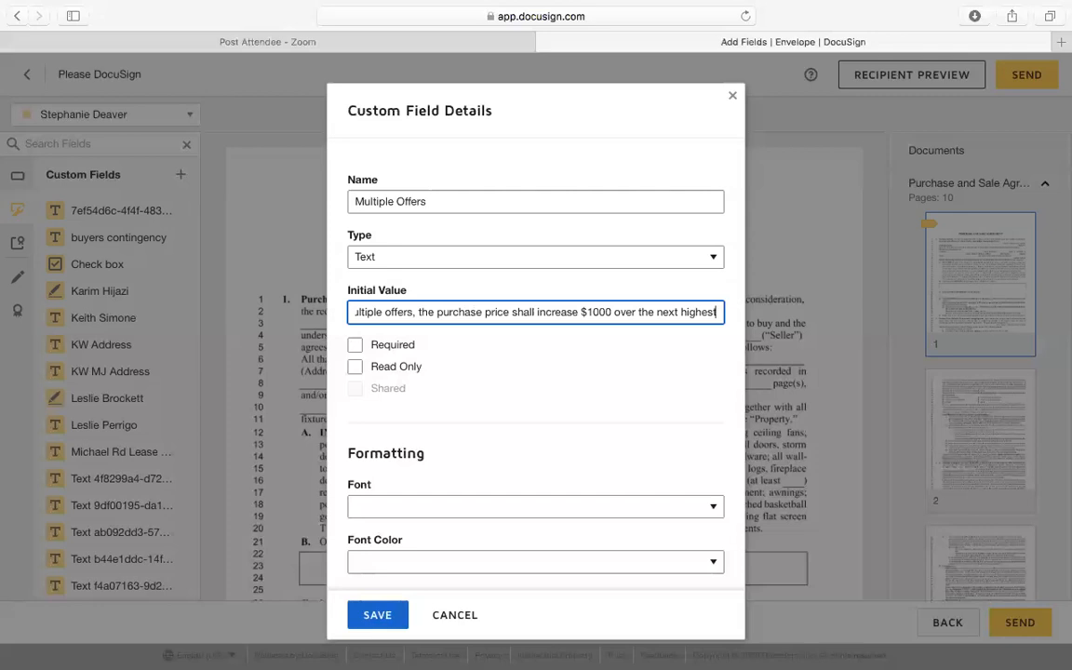
type(" docum")
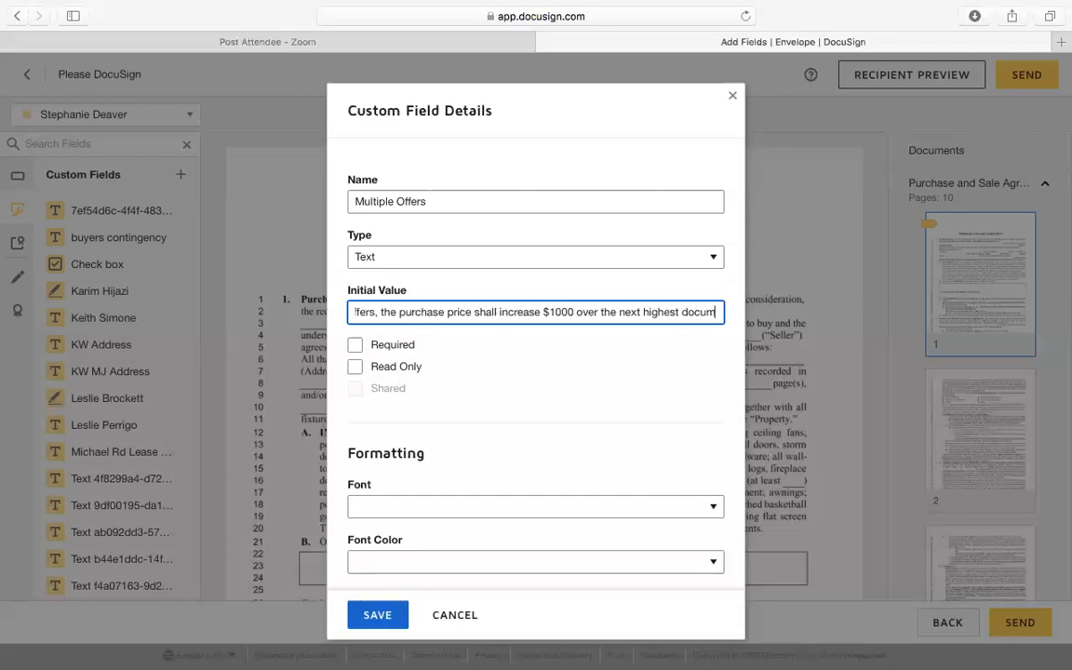
type("ented")
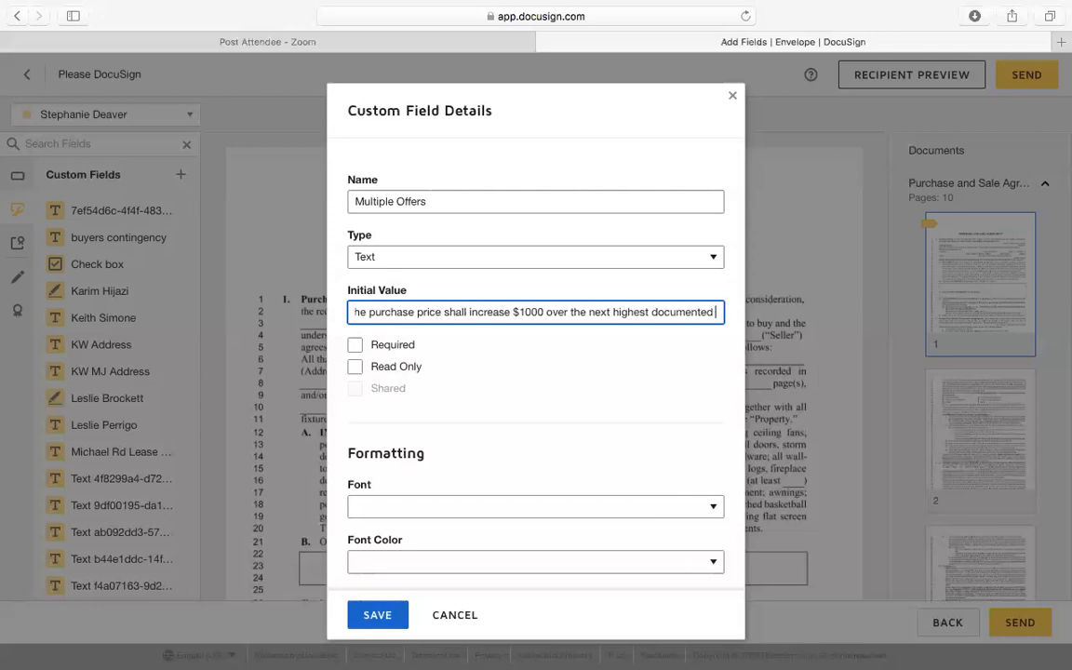
type(" competing")
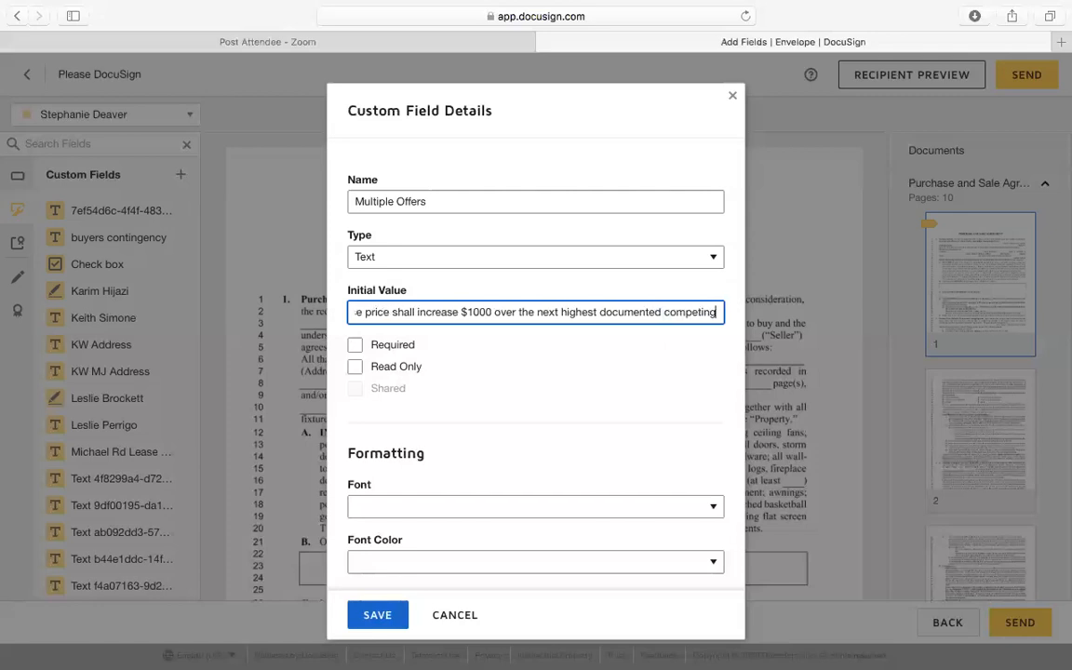
Complete the initial value with "offer, up to a maximum purchase of $__________", leaving the amount as a blank line.
type(" offer, up to")
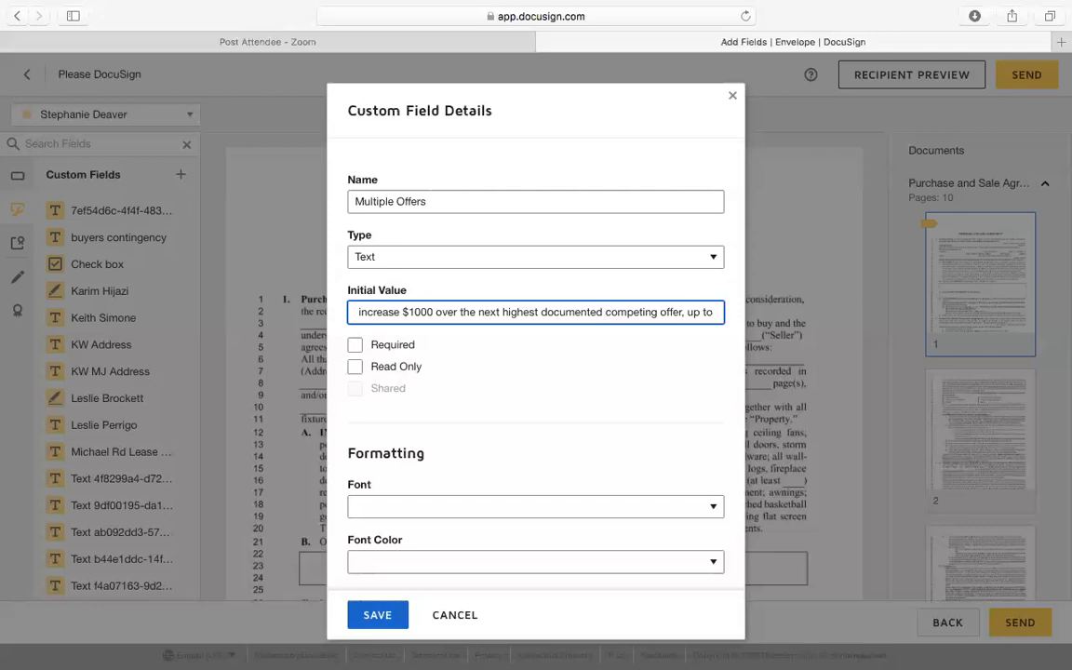
type(" a maxiimus")
key("BackSpace")
key("BackSpace")
key("BackSpace")
key("BackSpace")
type("mu")
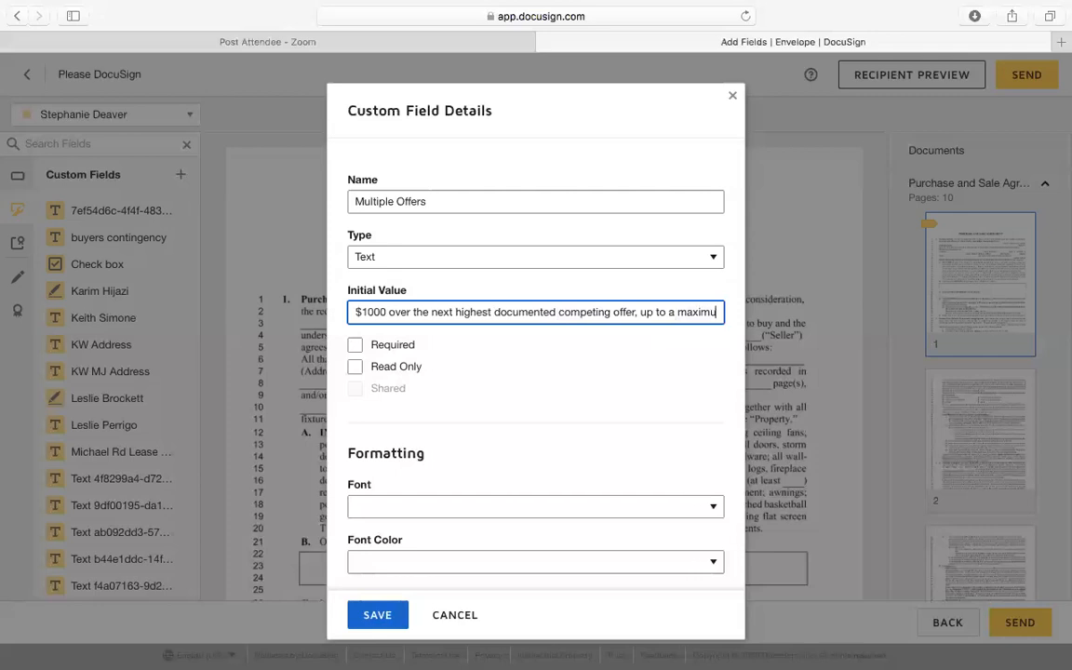
type("m")
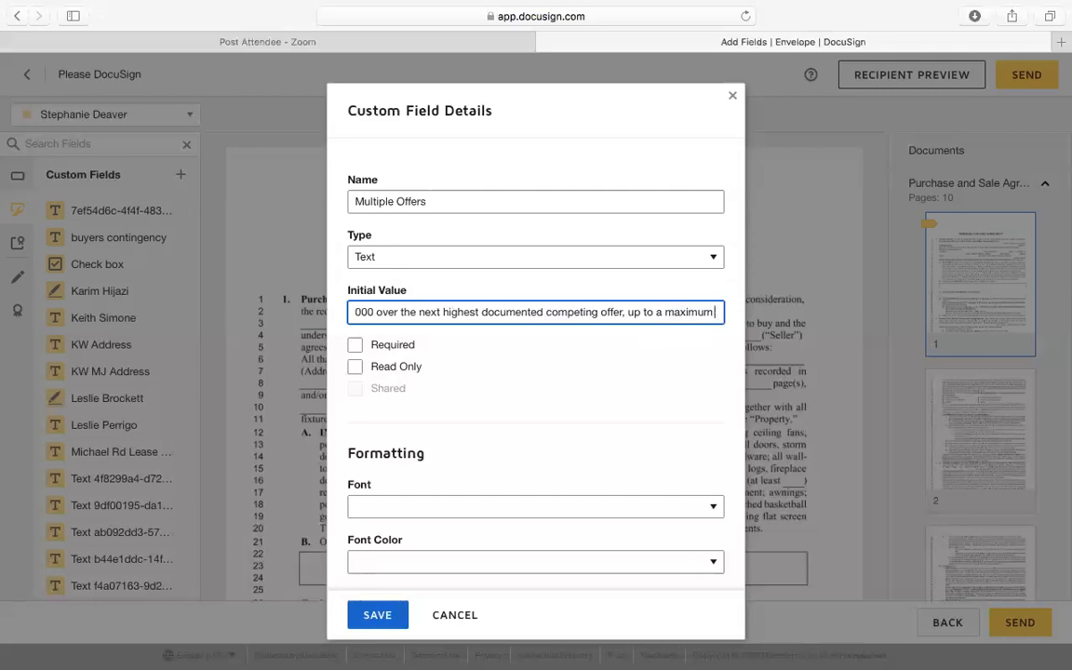
type(" purch")
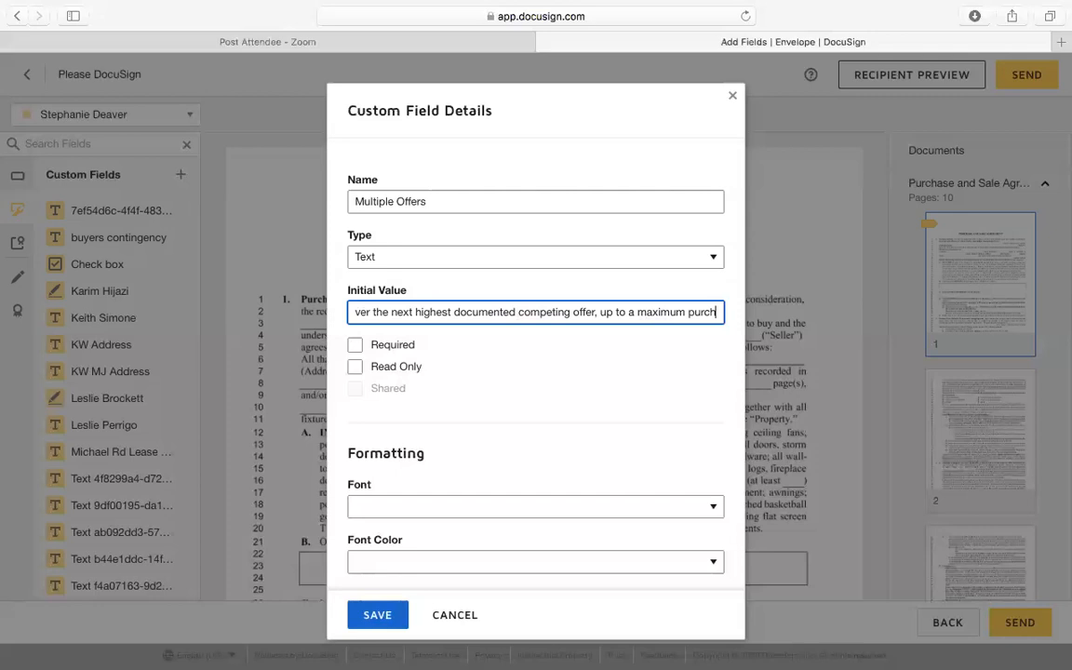
type("ase of")
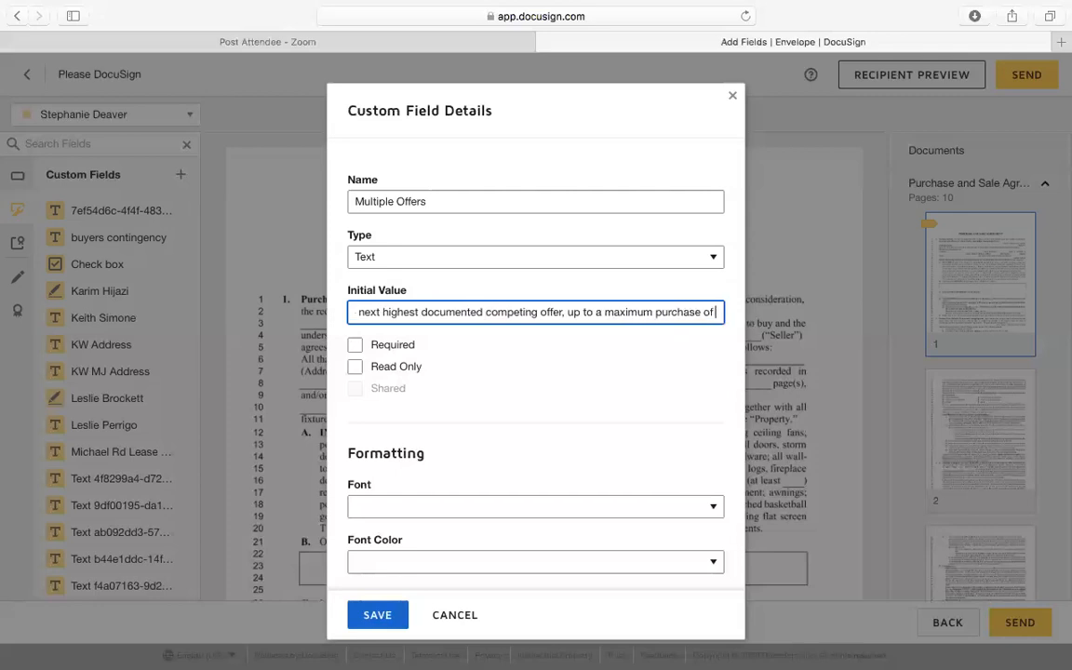
type(" $")
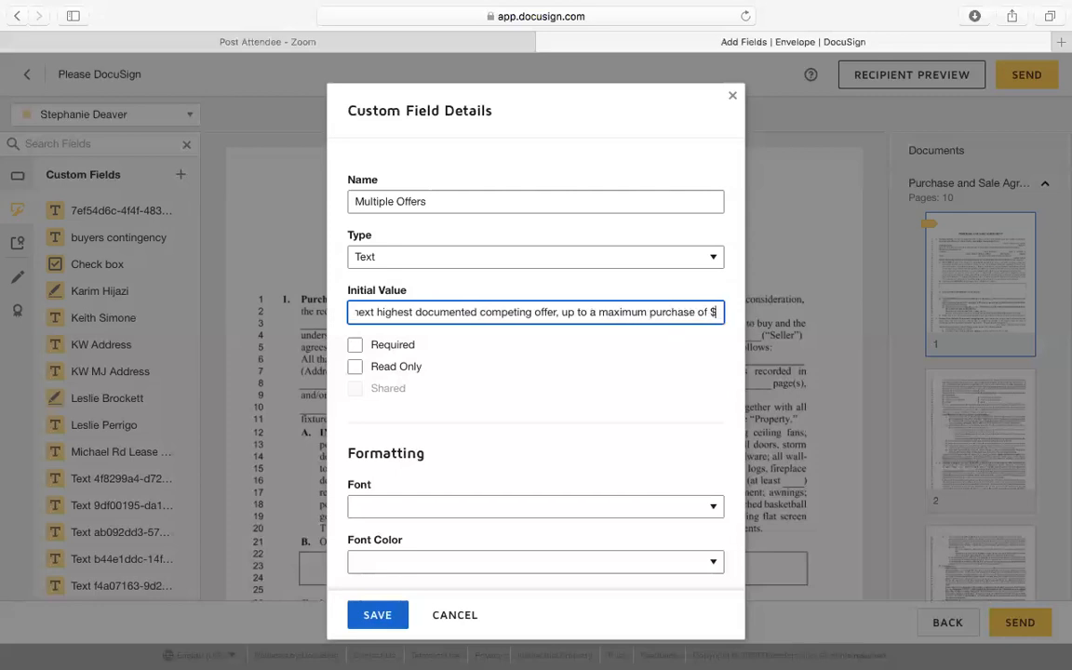
type("_______")
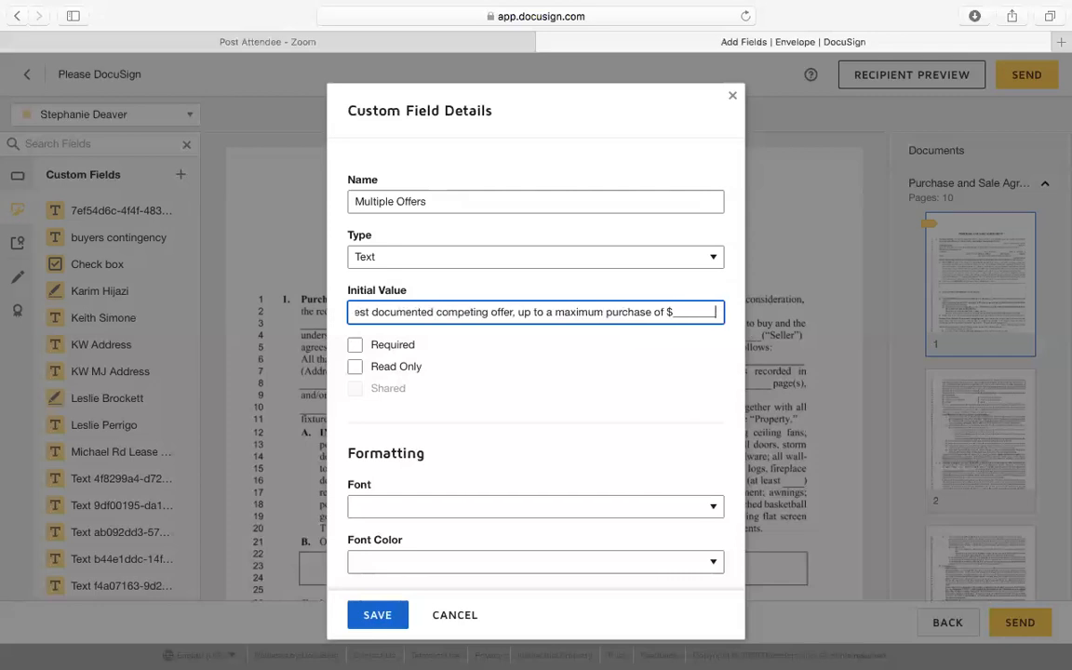
type("___")
Make the Multiple Offers field required and save it after checking its formatting, size and validation settings.
left_click(485, 390)
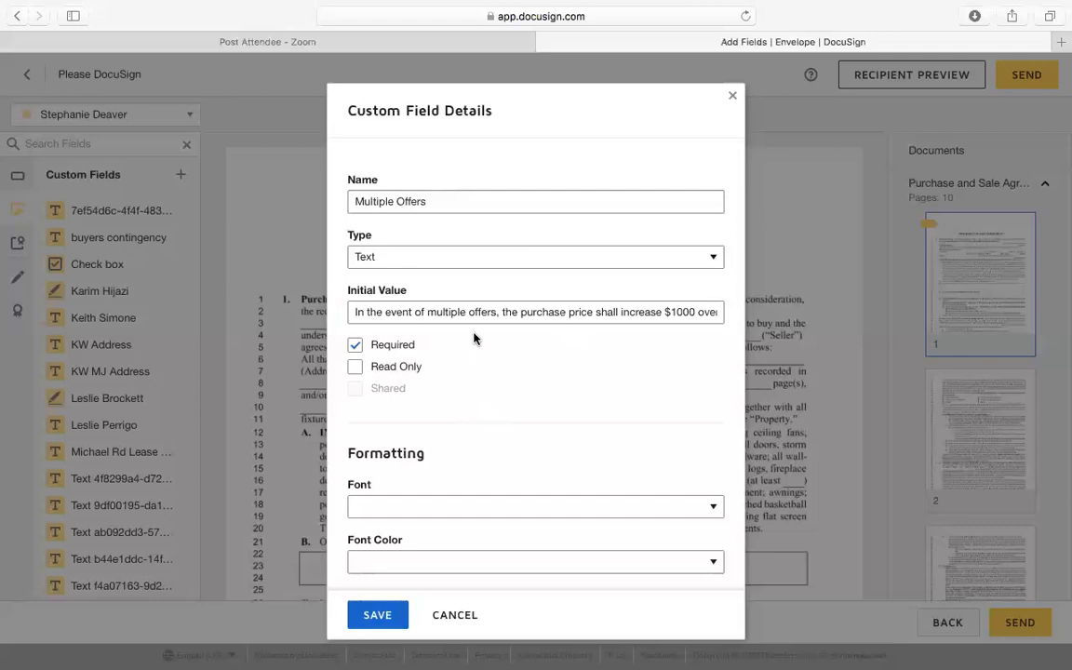
scroll(474, 338, "down", 2)
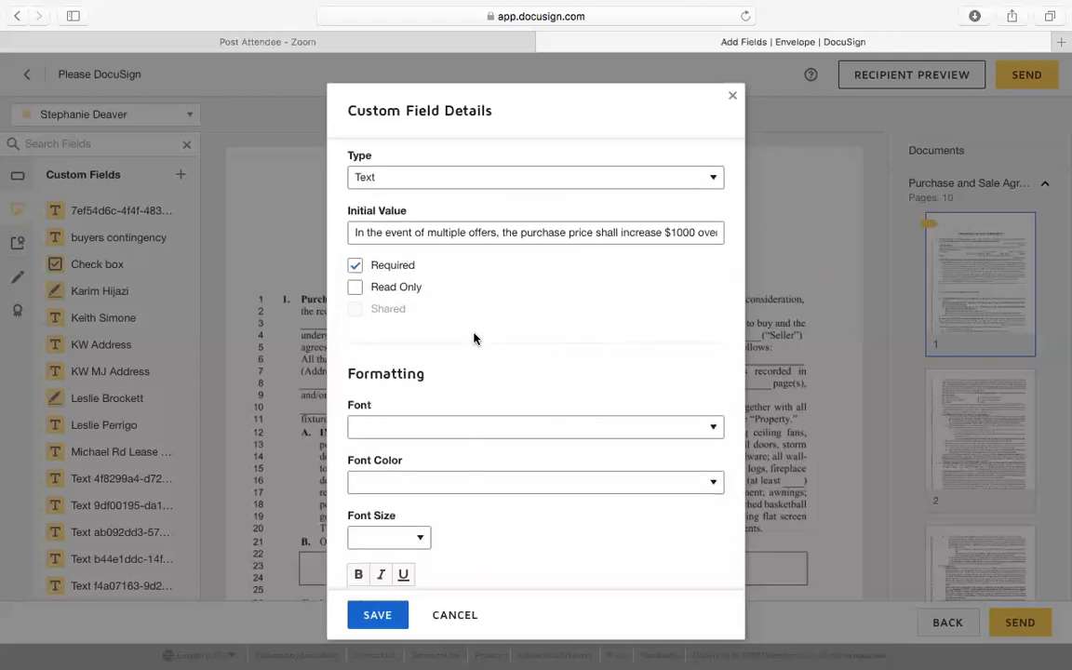
scroll(471, 308, "up", 1)
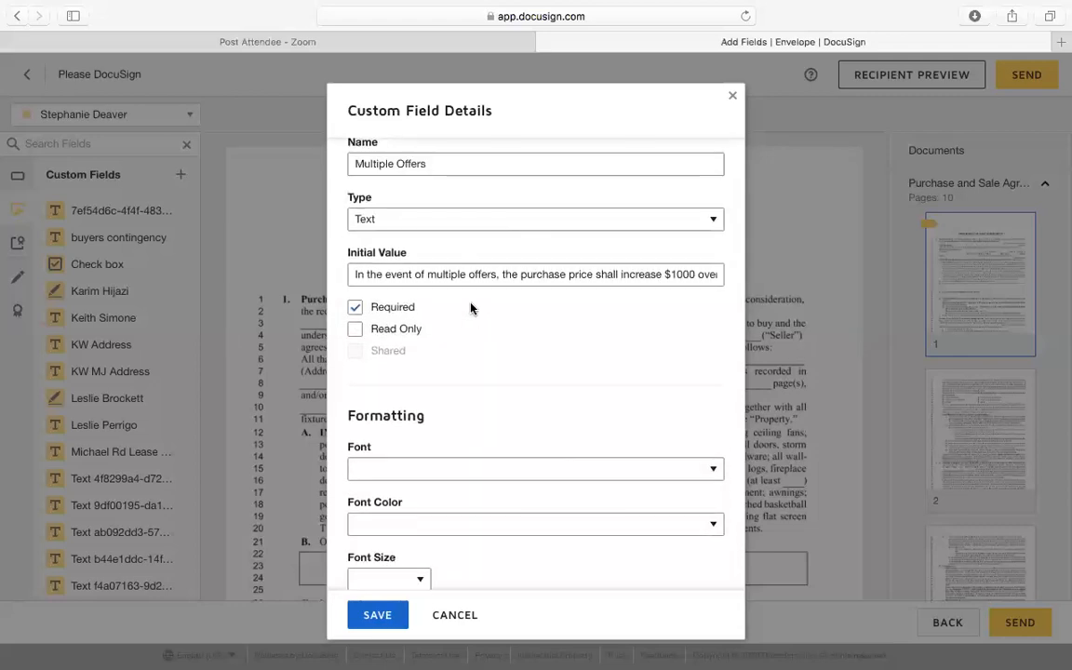
scroll(475, 373, "down", 2)
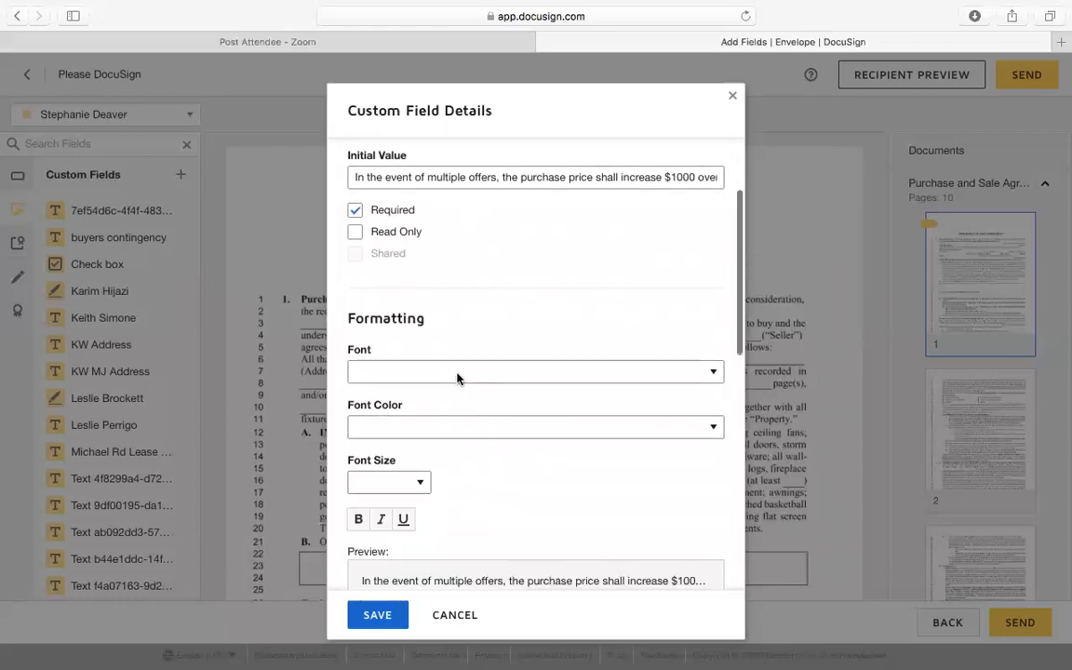
left_click(457, 372)
left_click(457, 372)
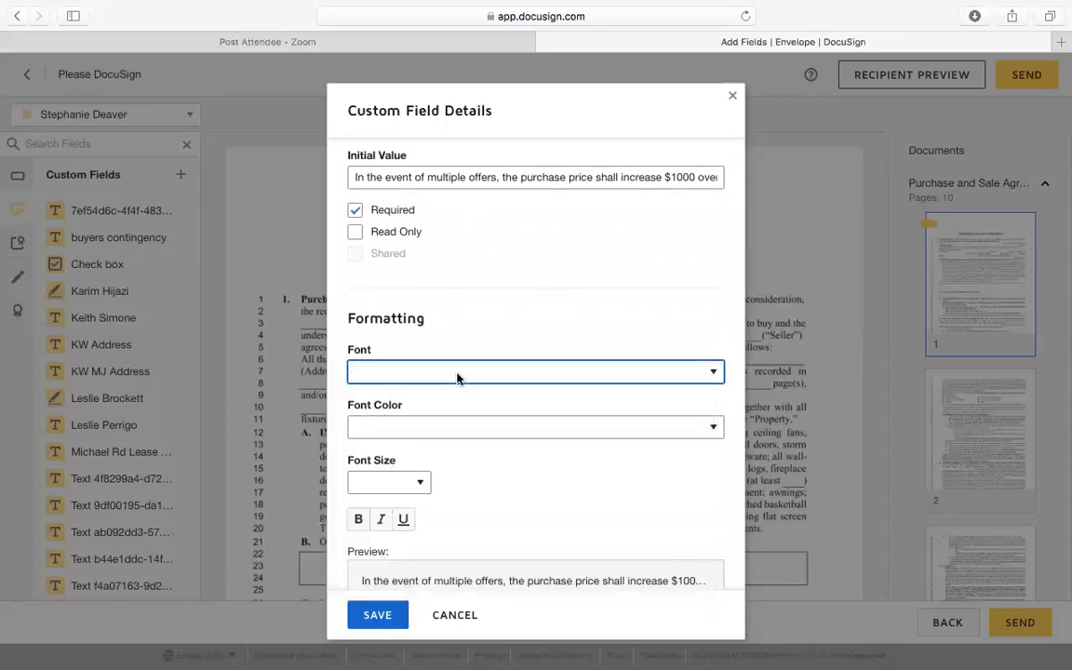
scroll(470, 438, "down", 5)
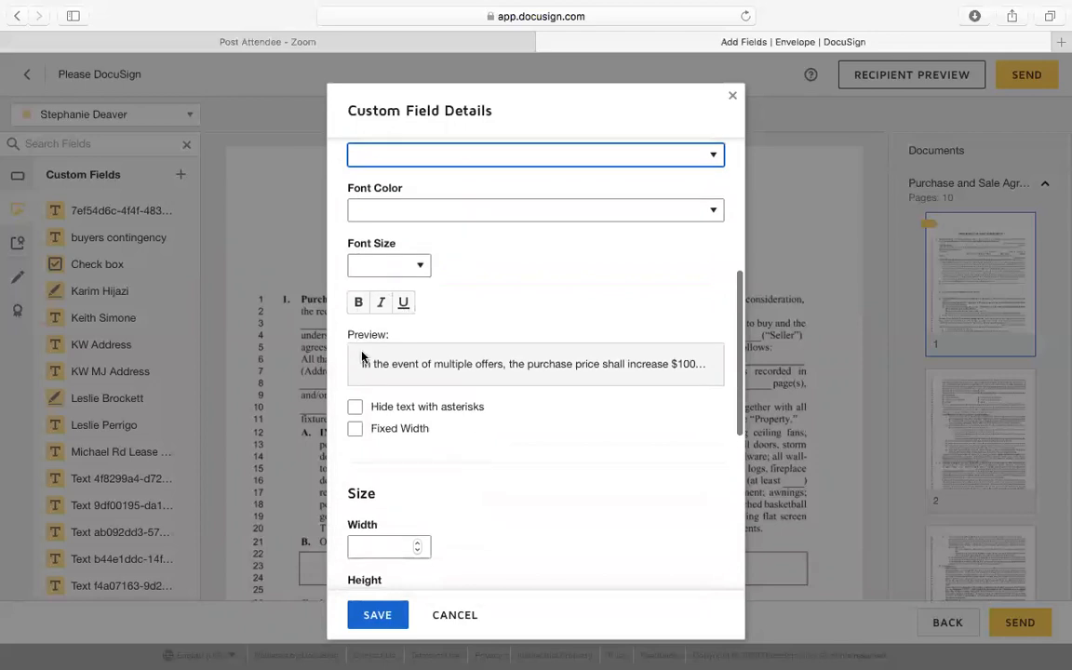
scroll(453, 391, "down", 1)
scroll(452, 394, "down", 3)
scroll(452, 393, "up", 3)
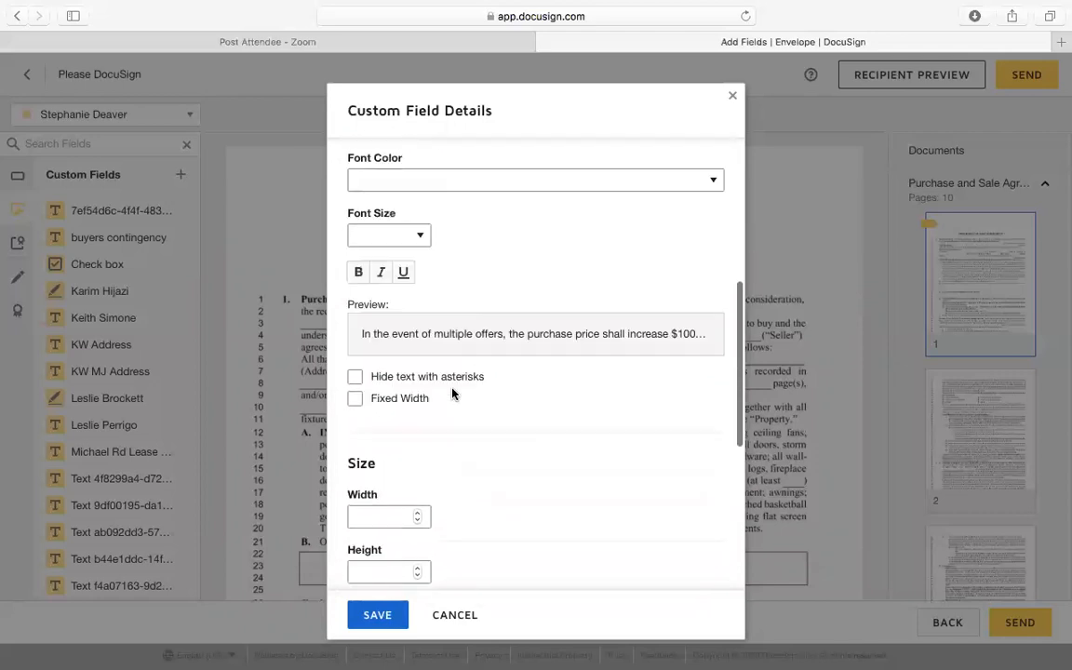
scroll(515, 440, "down", 5)
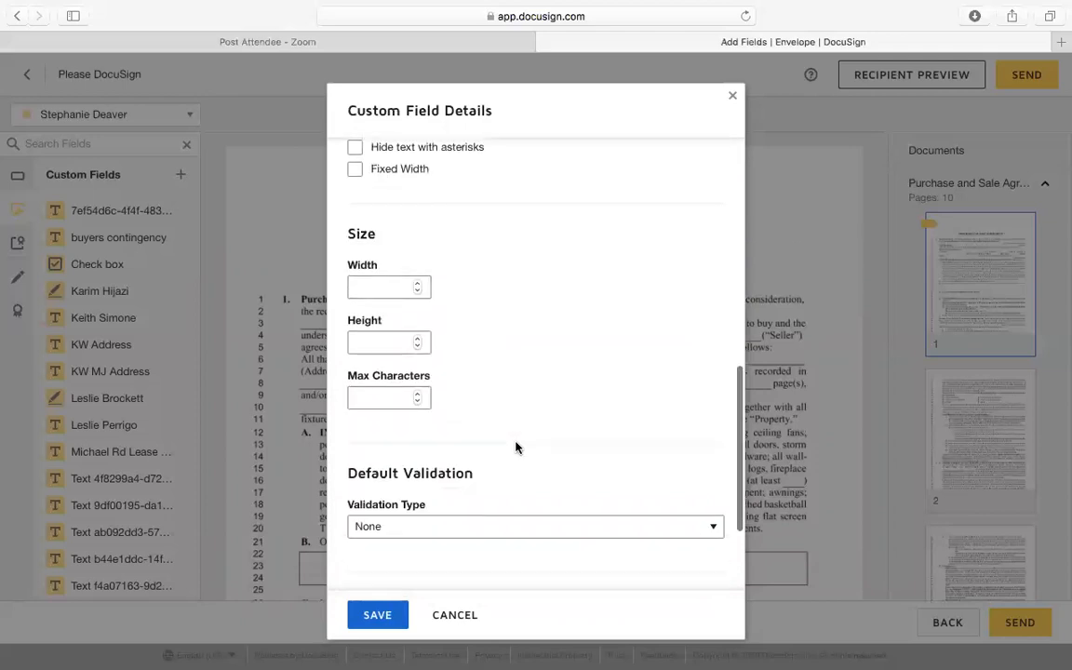
scroll(517, 448, "down", 2)
scroll(515, 447, "down", 2)
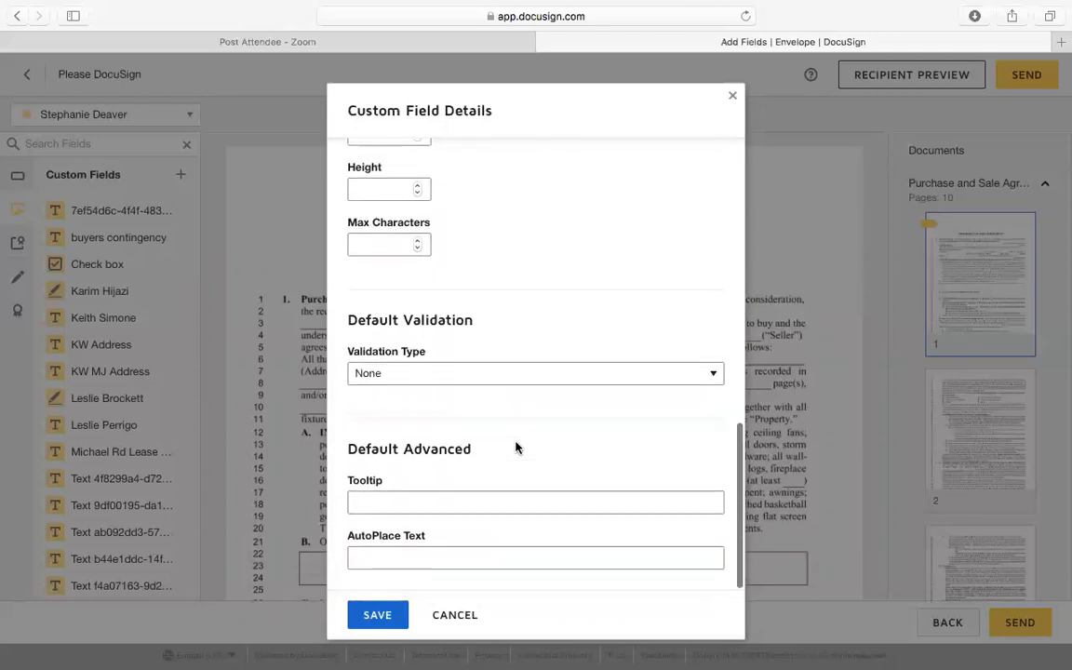
left_click(379, 613)
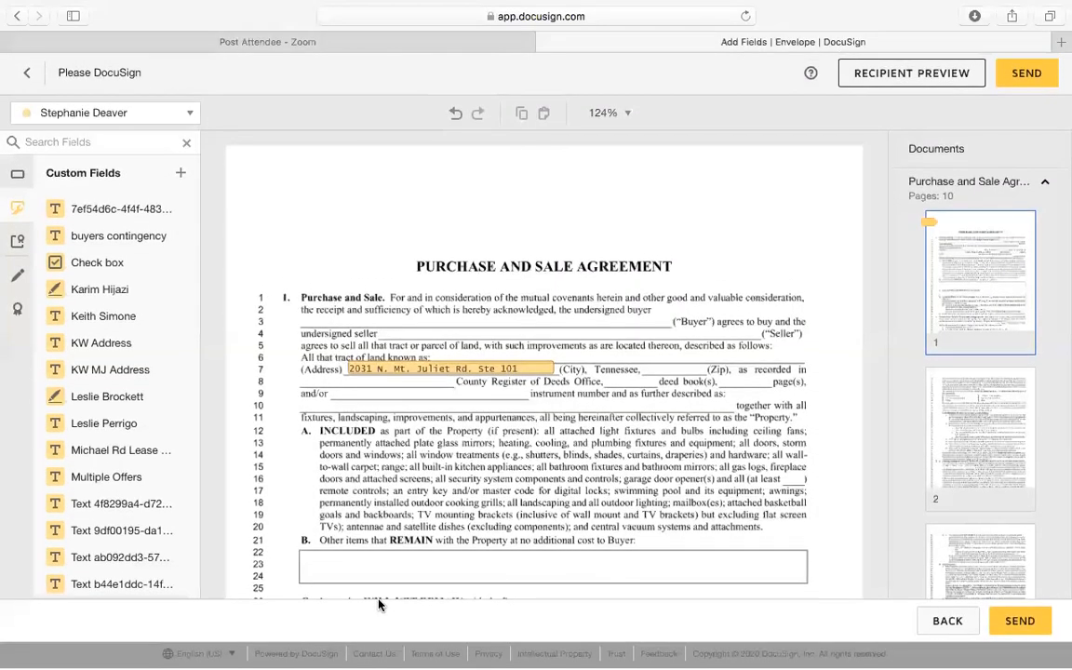
Place the Multiple Offers custom field in the Special Stipulations box on page 9 and size it to the box's width.
scroll(418, 375, "down", 15)
scroll(418, 375, "down", 20)
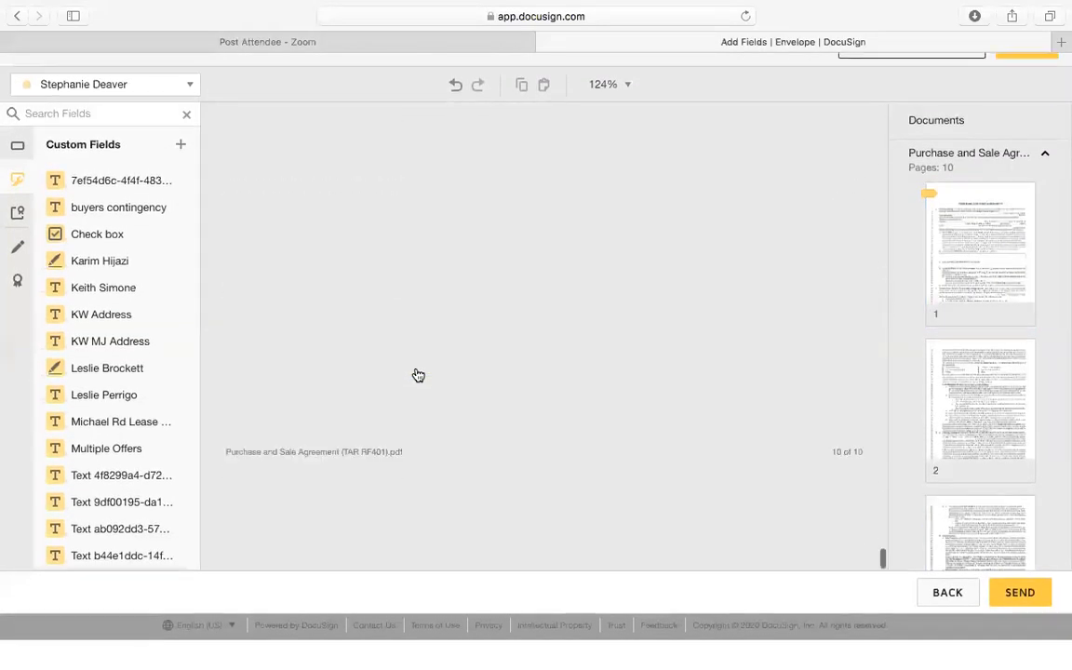
scroll(416, 373, "up", 10)
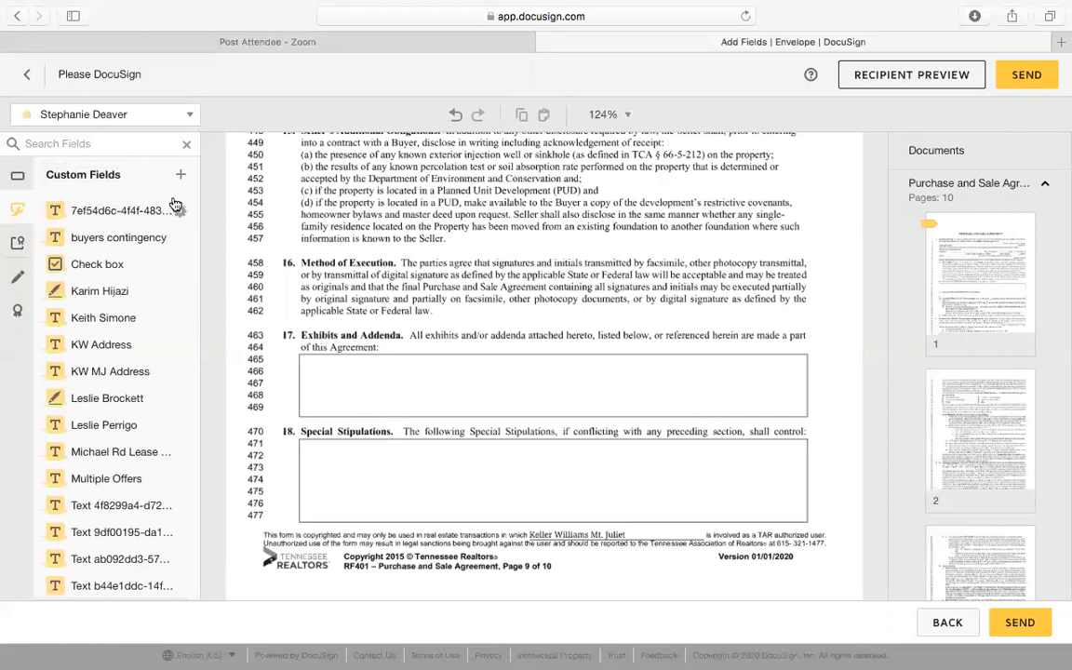
left_click_drag(106, 485, 475, 454)
left_click_drag(248, 457, 765, 466)
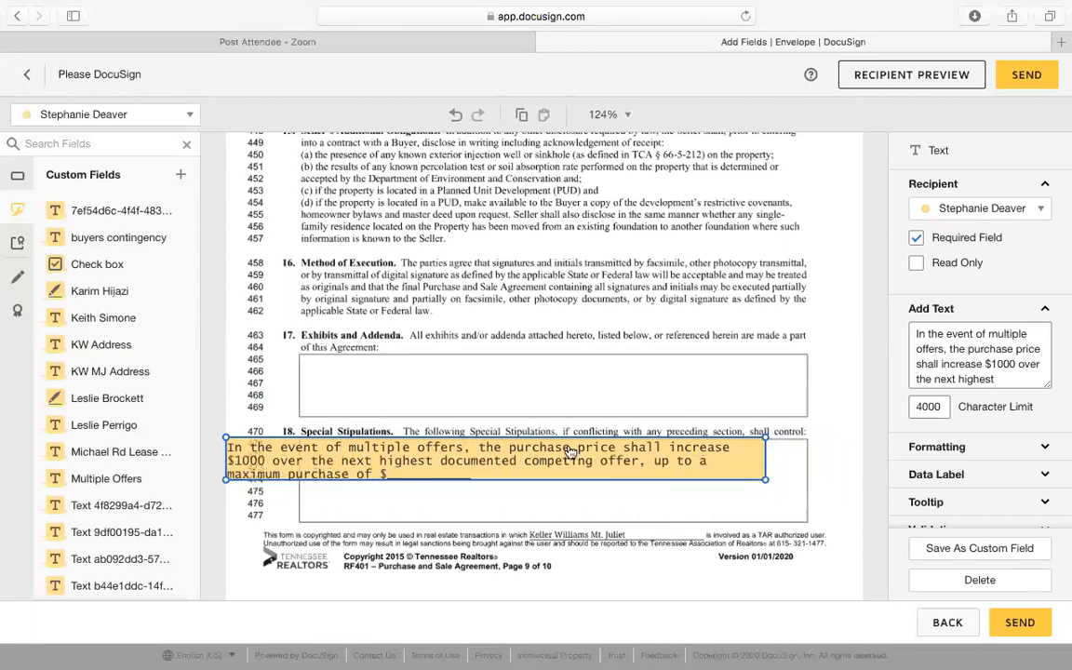
left_click_drag(564, 464, 637, 463)
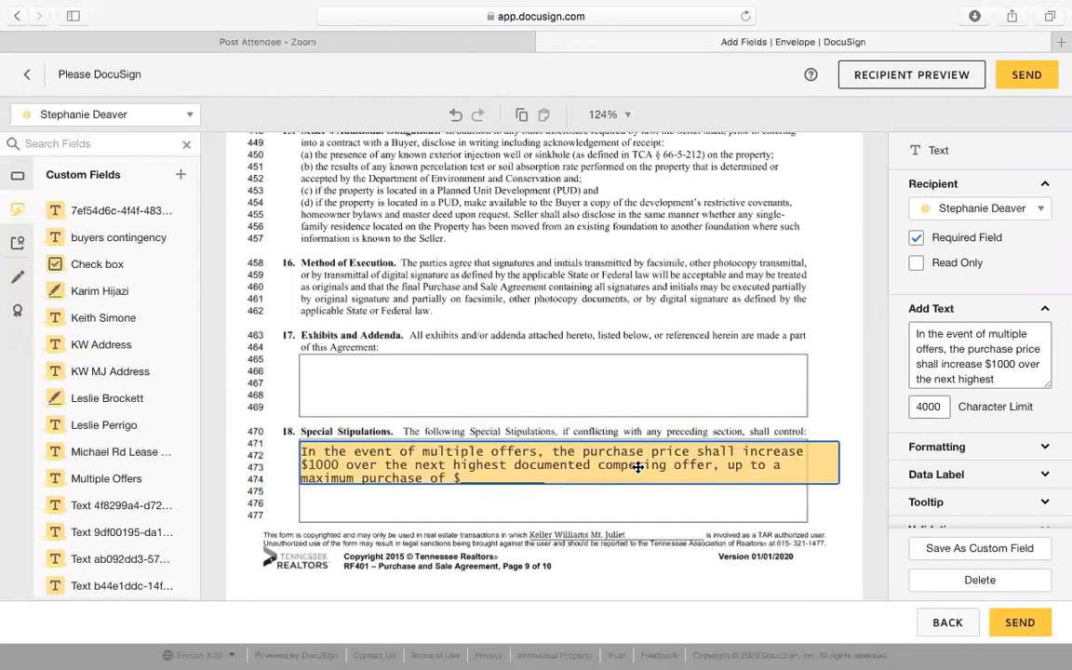
left_click_drag(841, 482, 801, 482)
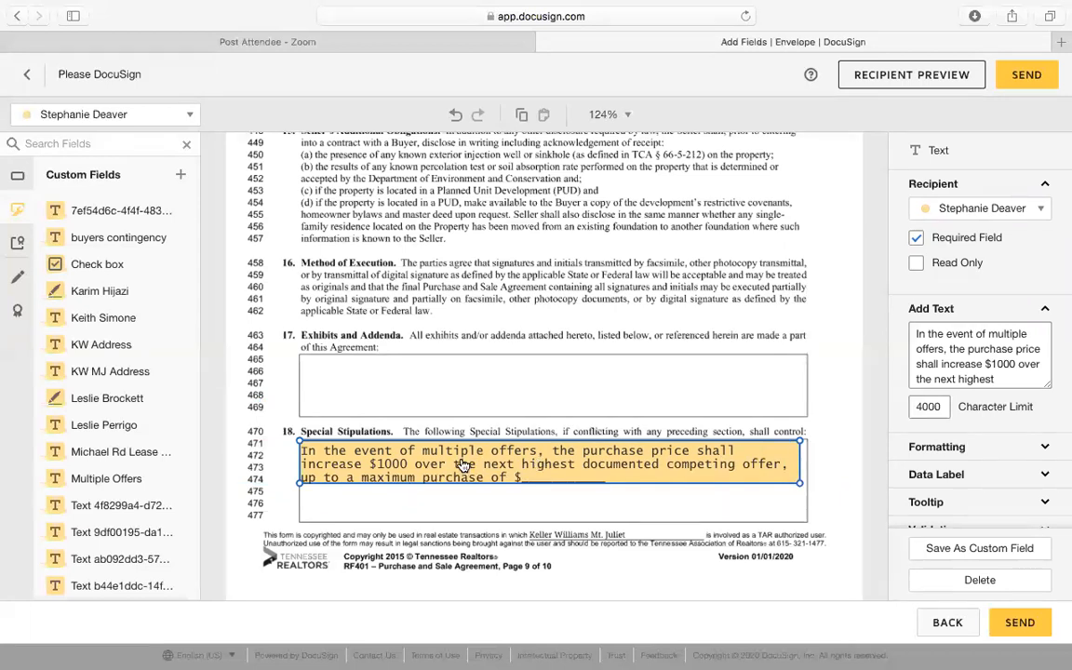
left_click(453, 518)
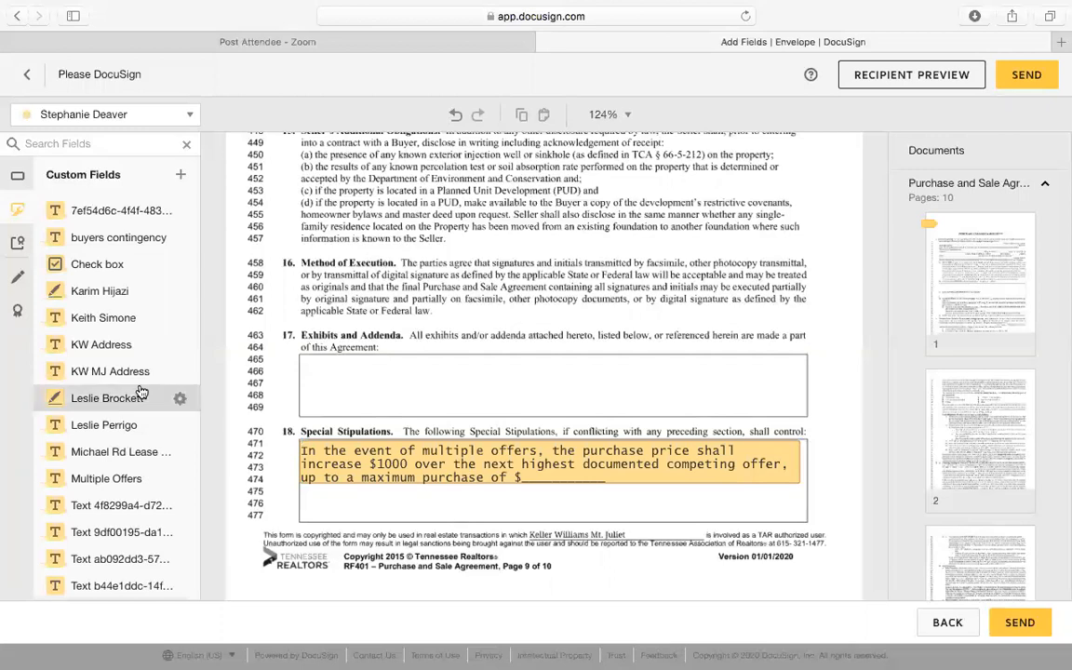
Set the Multiple Offers custom field's font size to 9 and save the change.
left_click(180, 479)
scroll(494, 360, "down", 3)
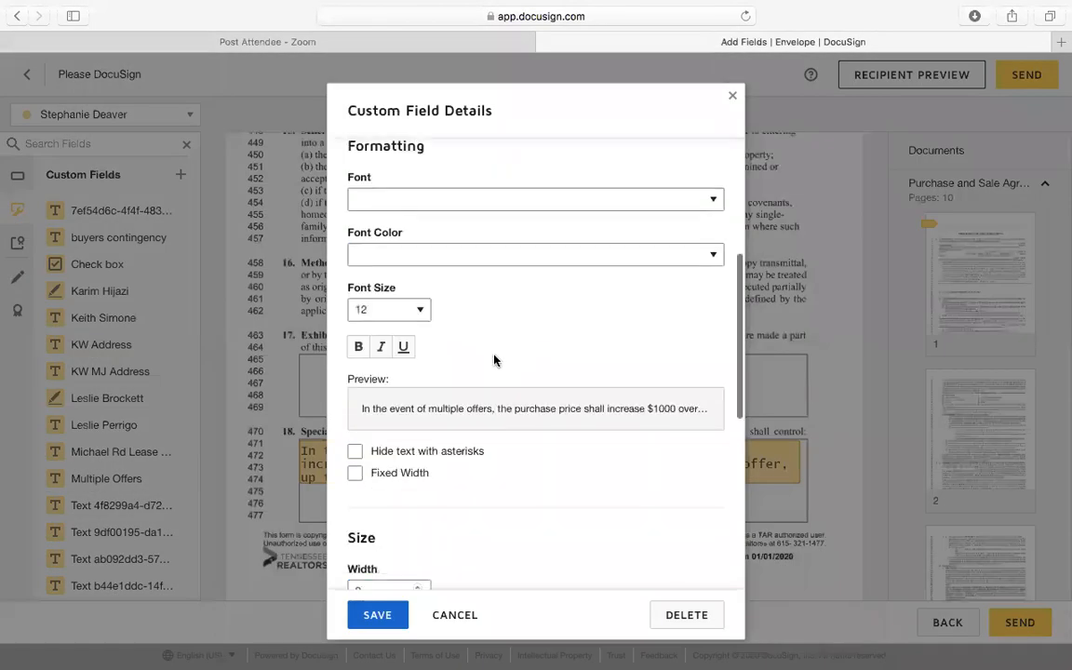
left_click(421, 309)
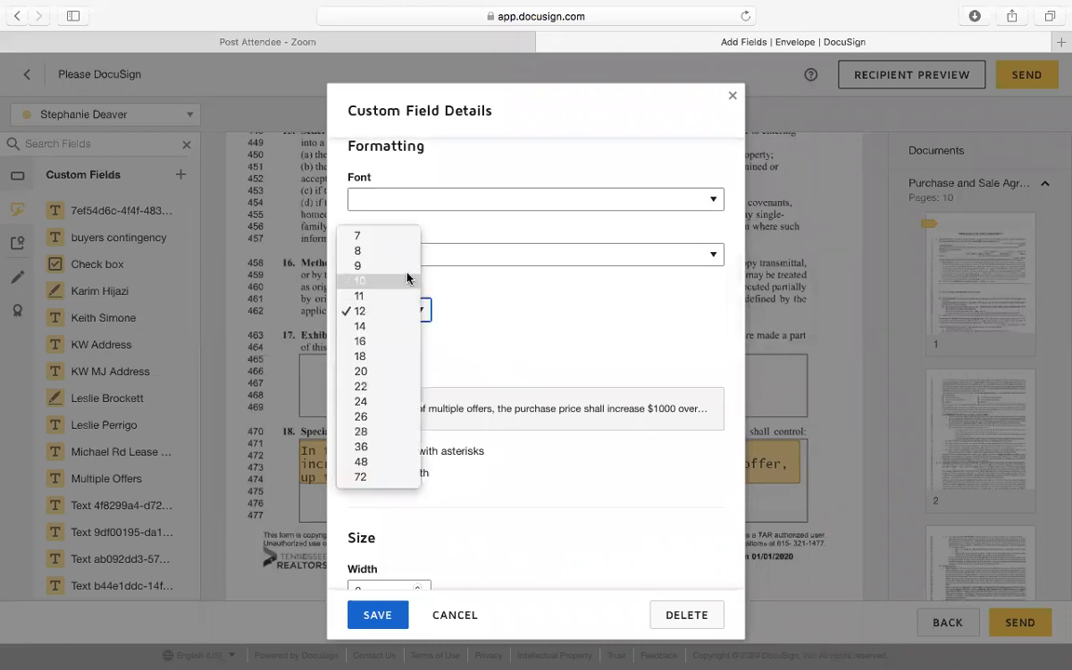
left_click(410, 266)
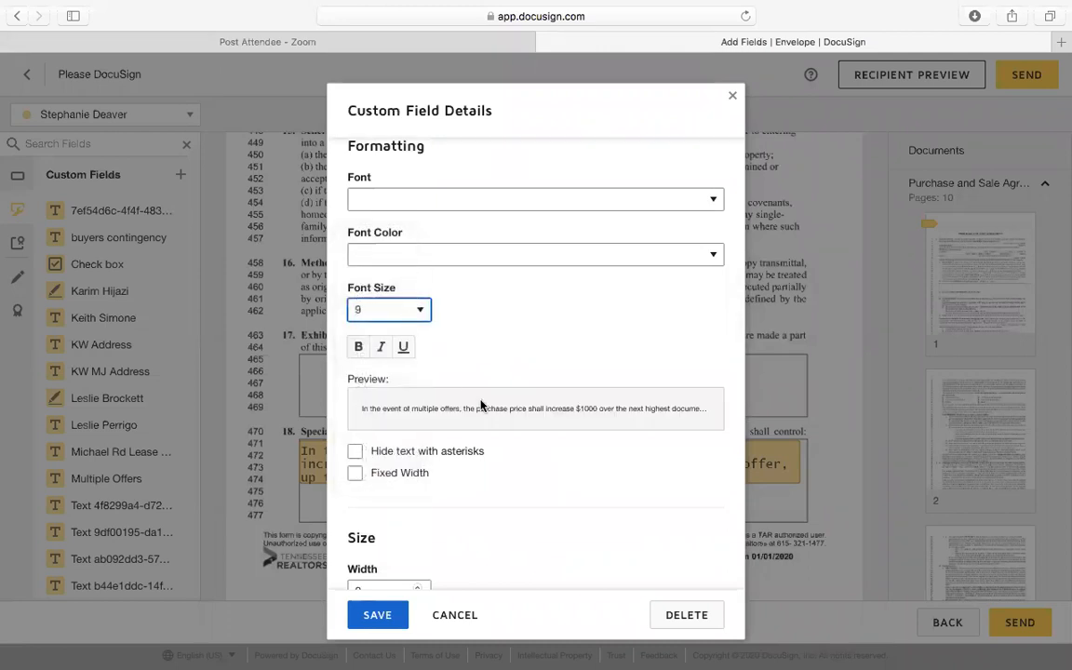
left_click(379, 614)
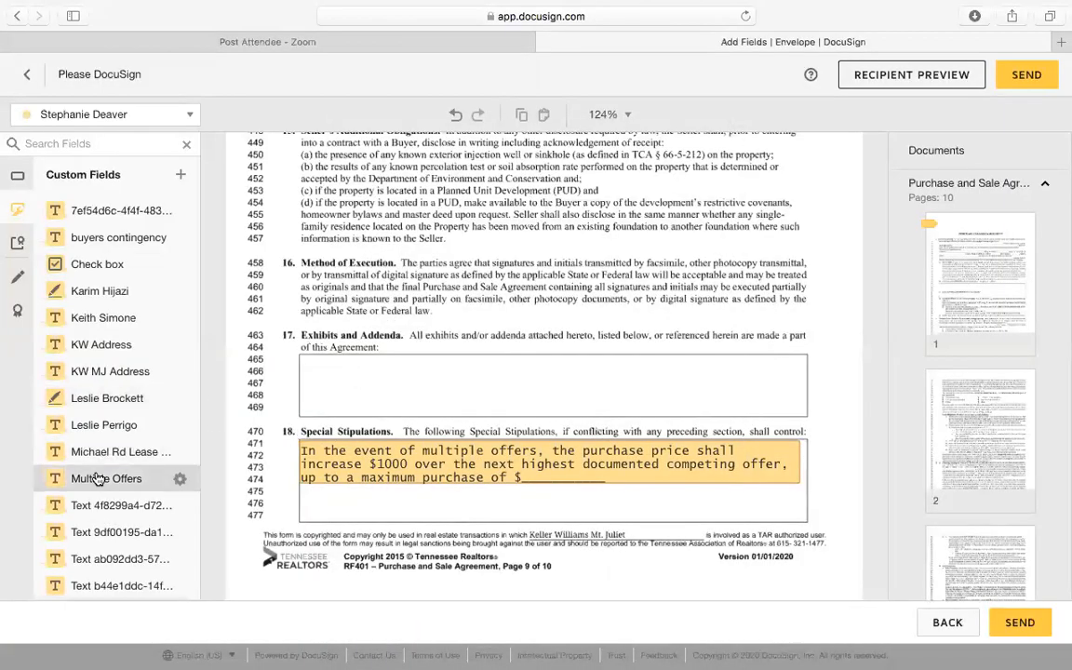
Place the Multiple Offers field in the Exhibits and Addenda box and fit it to the box's width and two lines of text.
left_click_drag(100, 479, 415, 383)
left_click_drag(486, 385, 785, 396)
left_click_drag(703, 379, 756, 366)
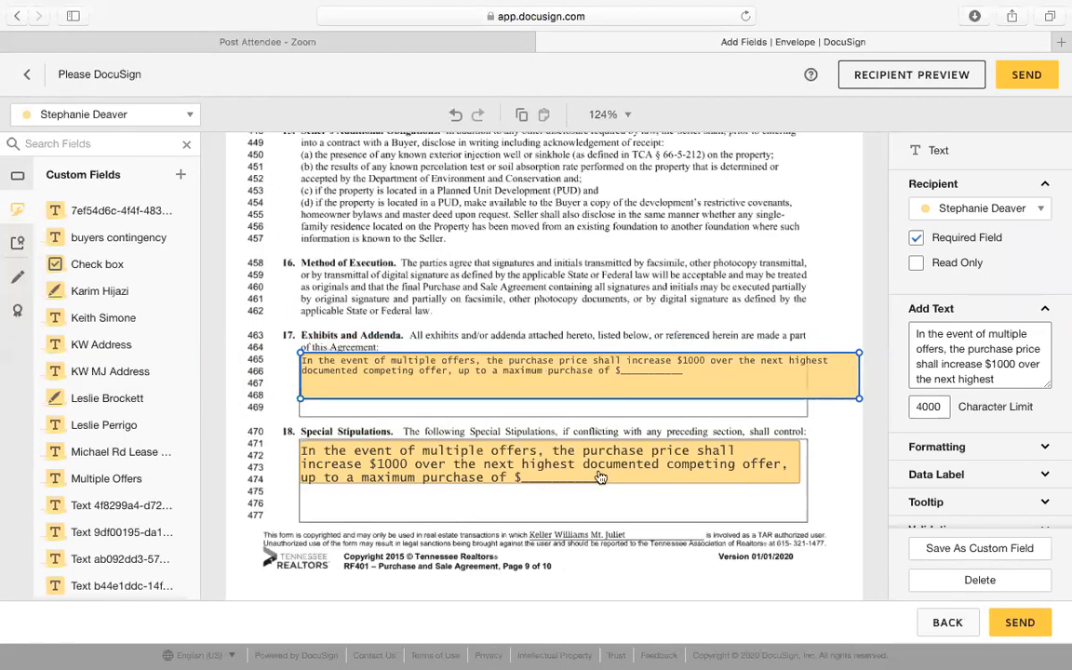
left_click_drag(859, 397, 805, 399)
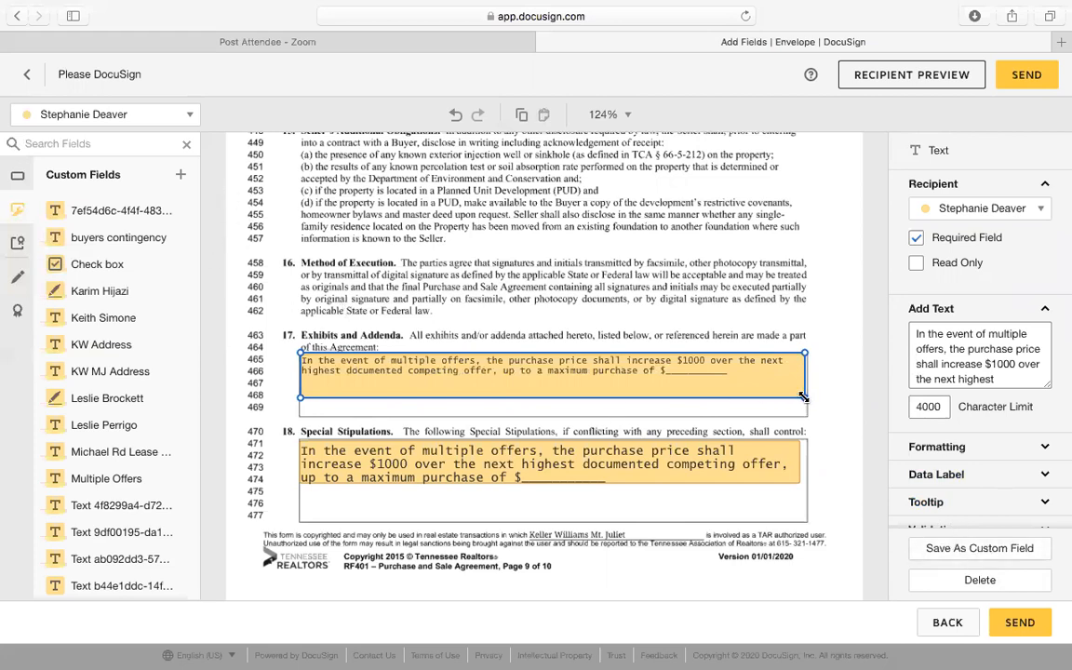
left_click_drag(802, 398, 802, 378)
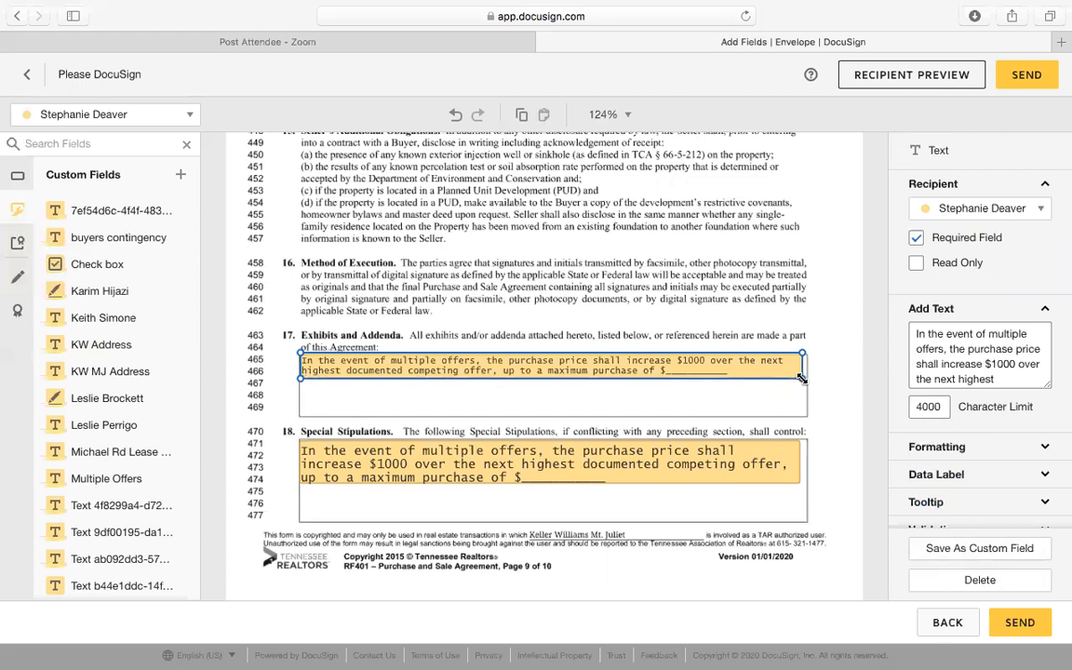
Save the resized clause field as a new custom field named "Multiple Offers 2".
left_click(1005, 551)
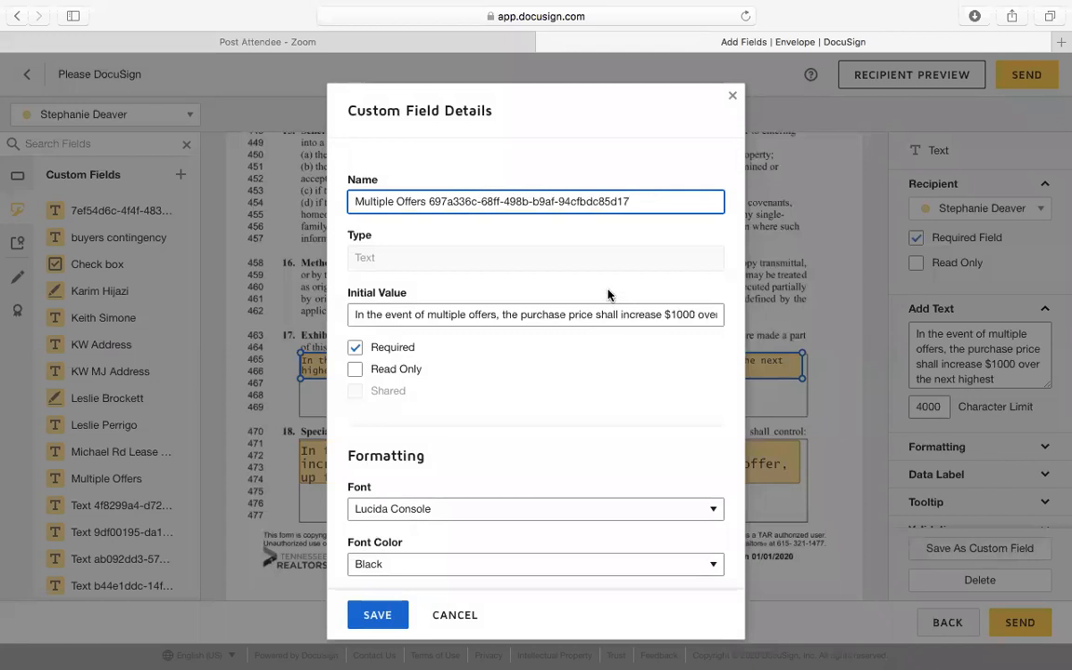
left_click_drag(649, 197, 605, 198)
triple_click(443, 201)
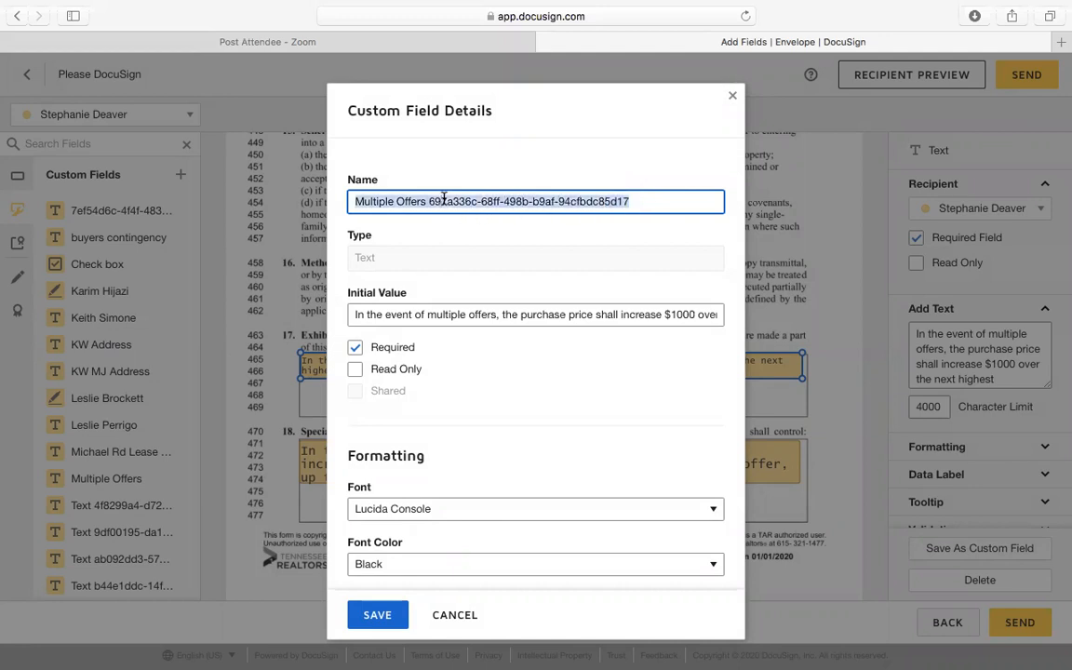
type("Mul")
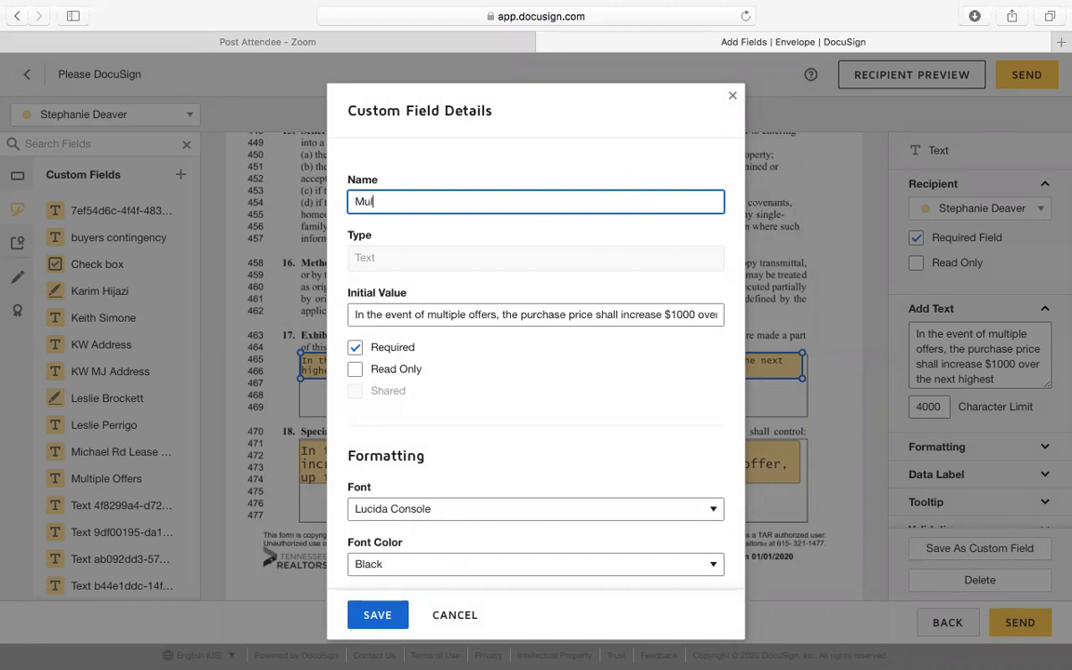
type("tiple Offers 2")
left_click(372, 614)
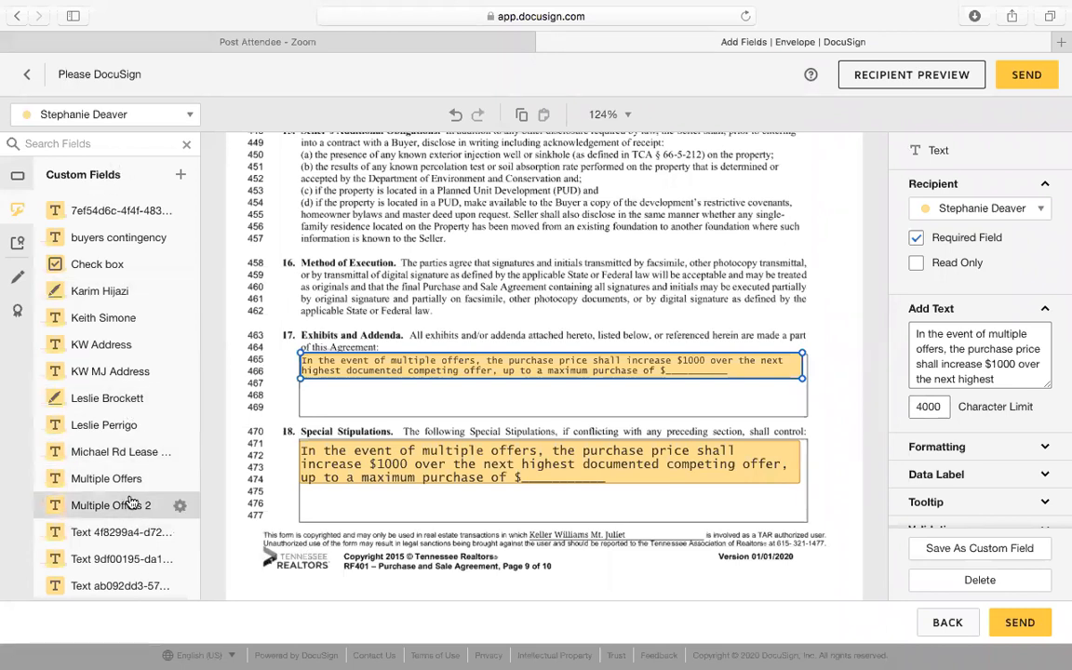
Place Multiple Offers 2 below the clause in the Exhibits and Addenda box and insert 280,000 in its maximum purchase blank.
left_click_drag(133, 503, 303, 395)
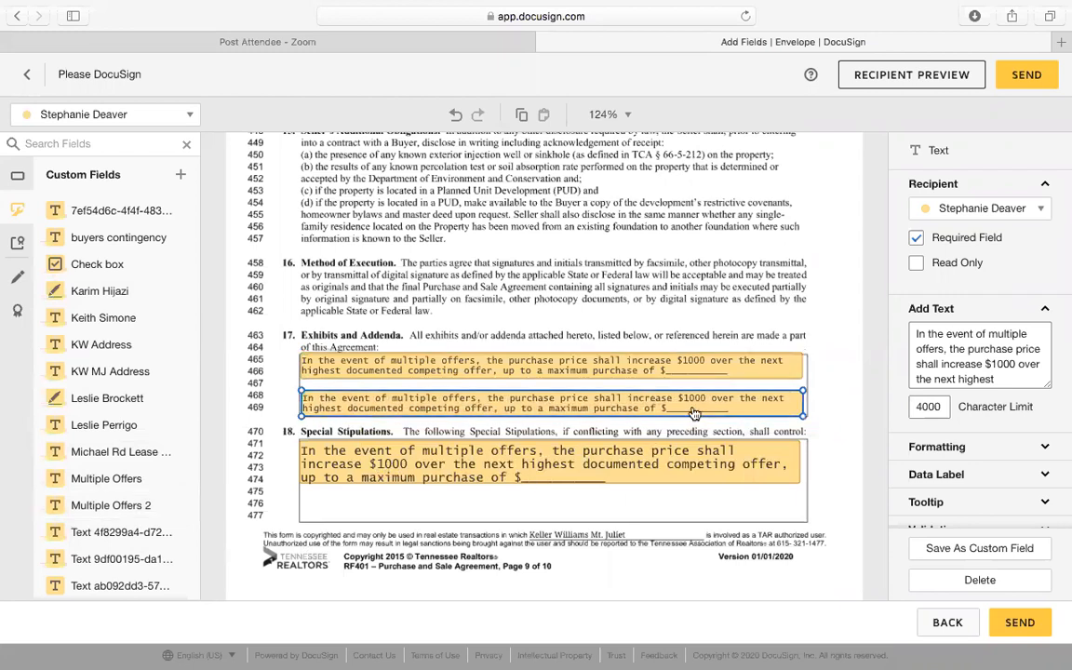
left_click(1016, 379)
scroll(1019, 377, "down", 2)
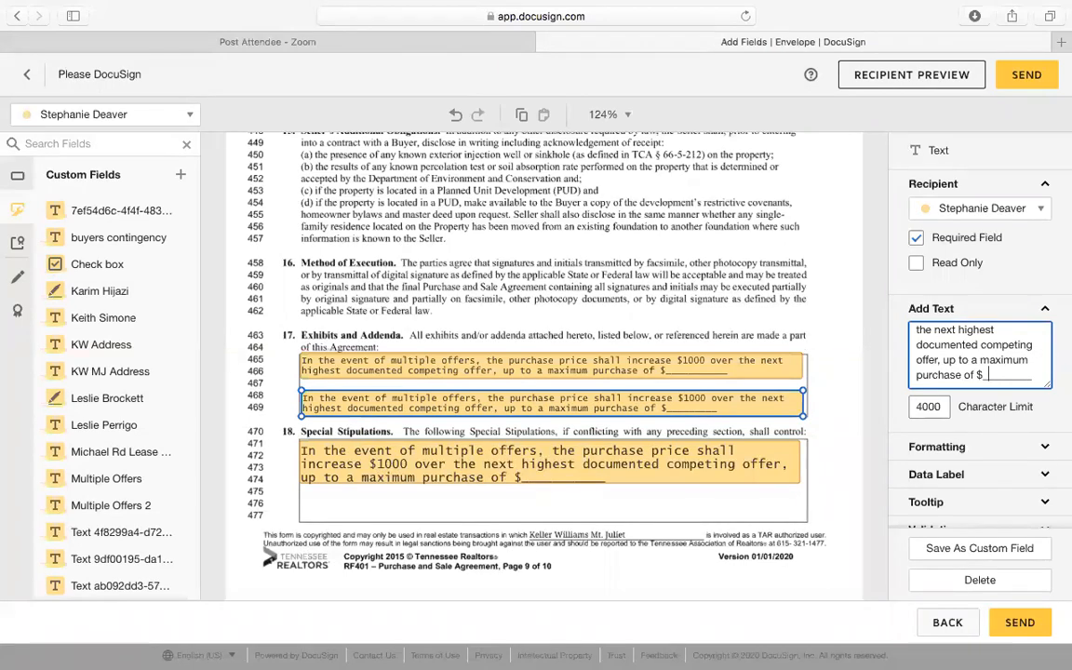
type("280,000")
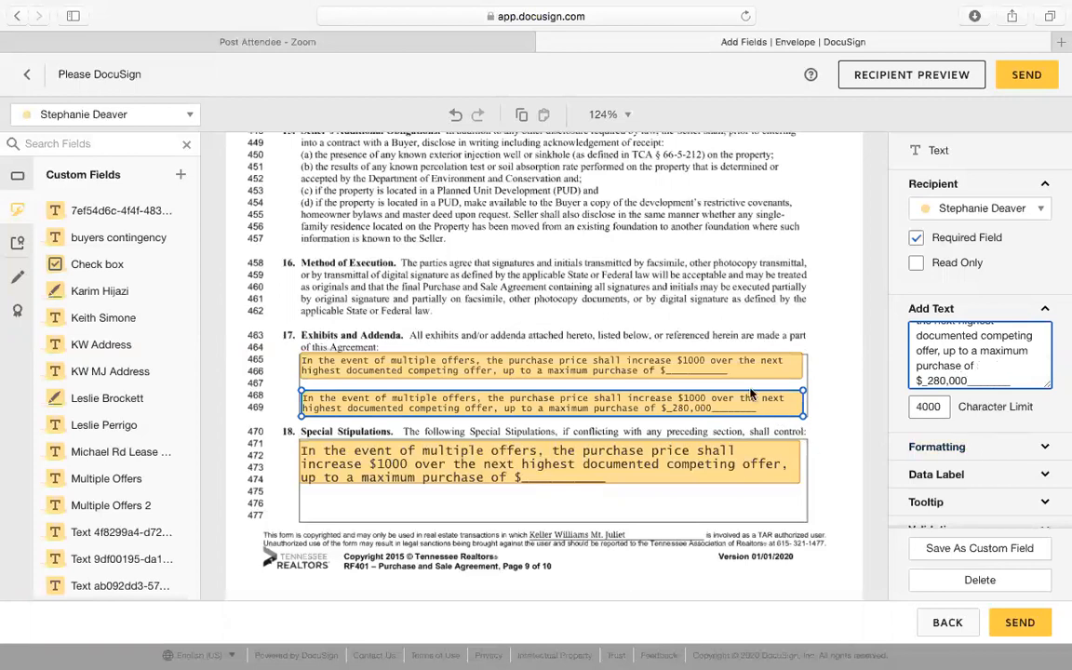
Delete the two unfilled multiple-offers clause fields from the Exhibits and Addenda and Special Stipulations boxes.
left_click(756, 368)
key("Delete")
left_click(690, 477)
key("Delete")
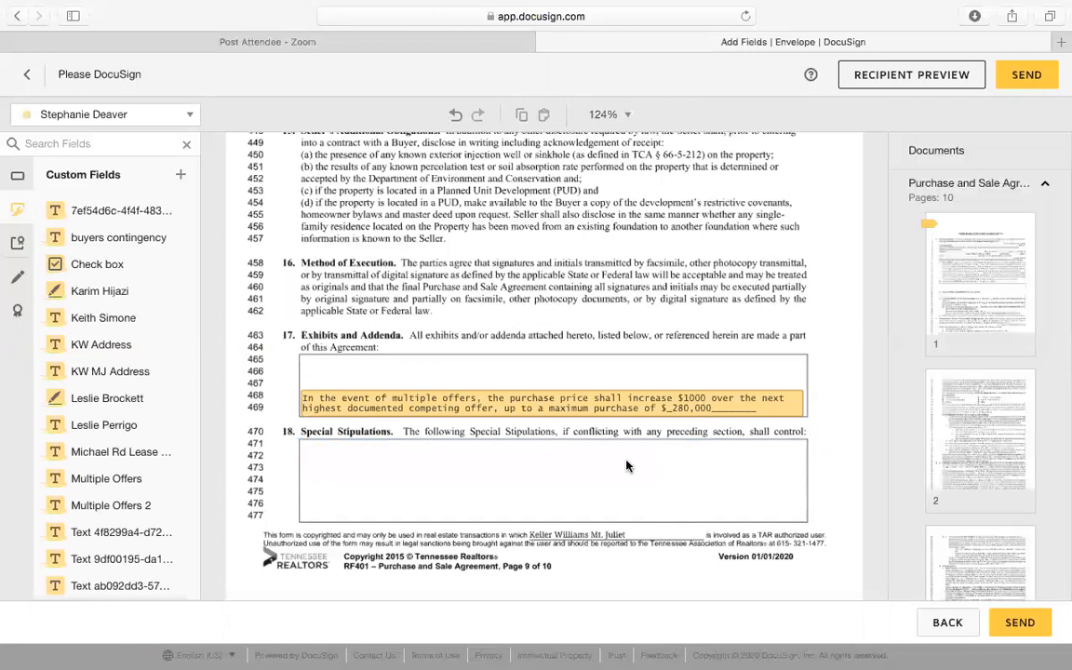
Delete the original Multiple Offers custom field from the saved custom fields.
left_click(182, 480)
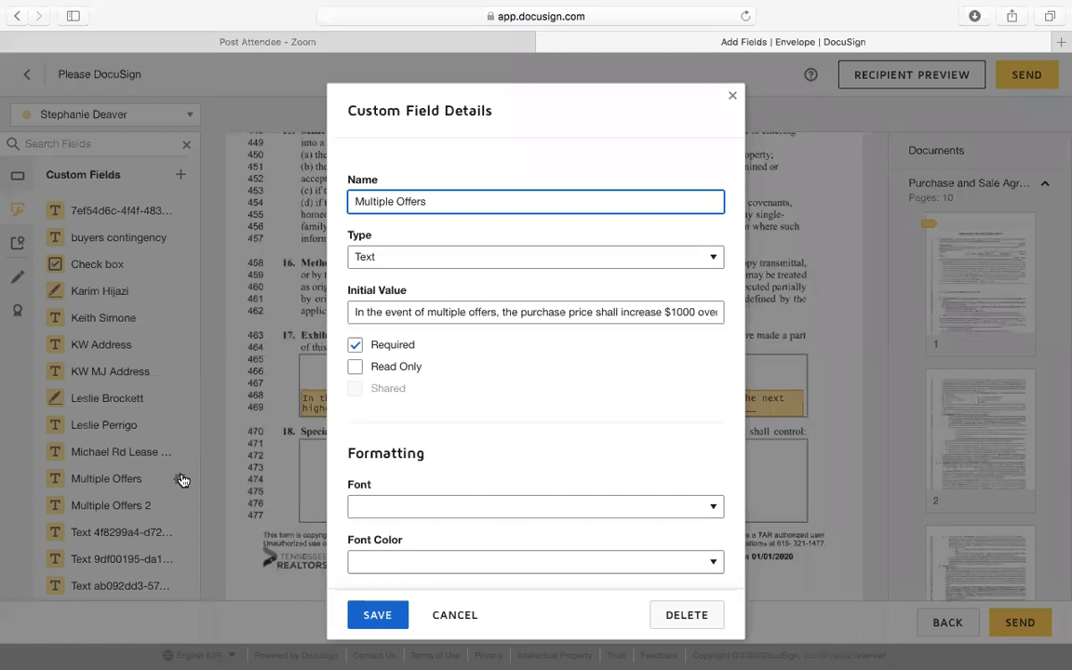
scroll(421, 420, "down", 3)
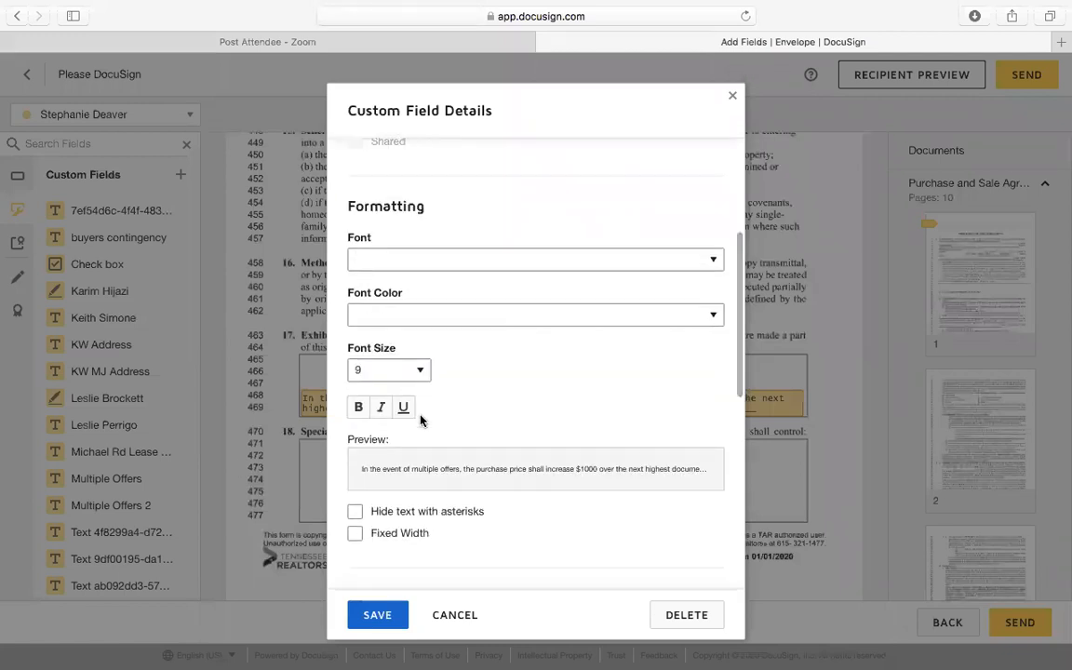
scroll(596, 484, "down", 5)
scroll(566, 496, "down", 2)
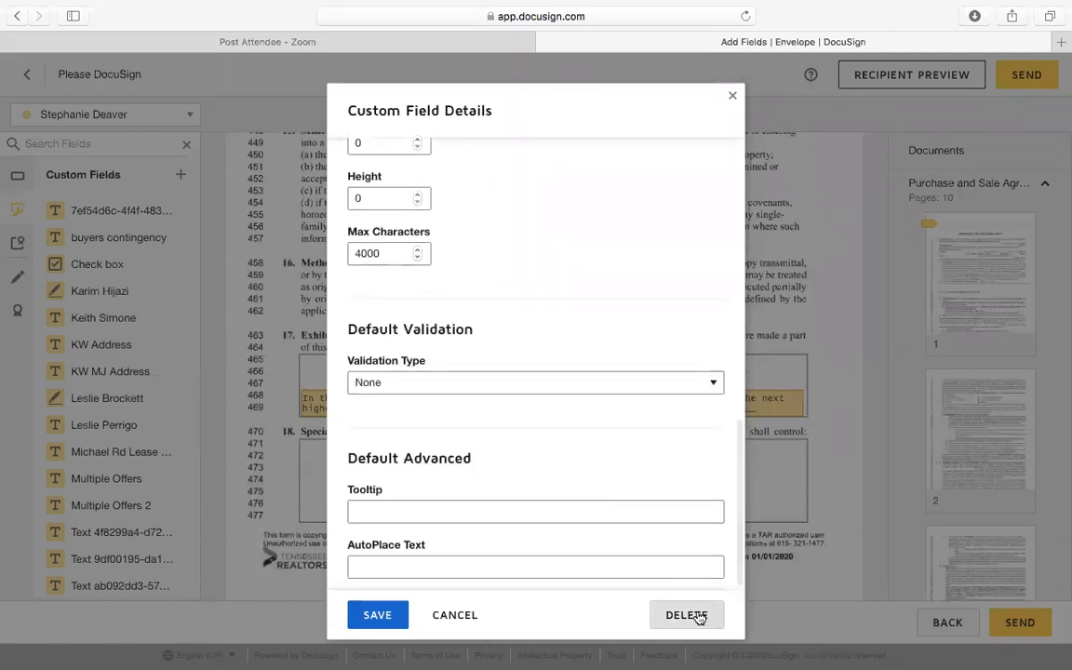
left_click(698, 616)
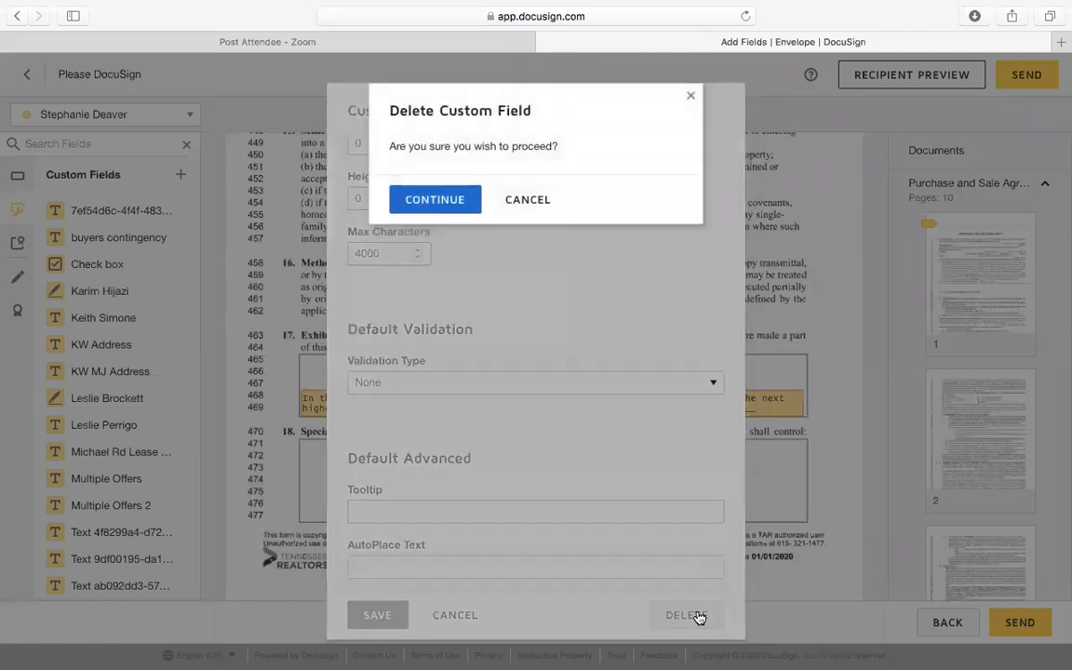
left_click(434, 207)
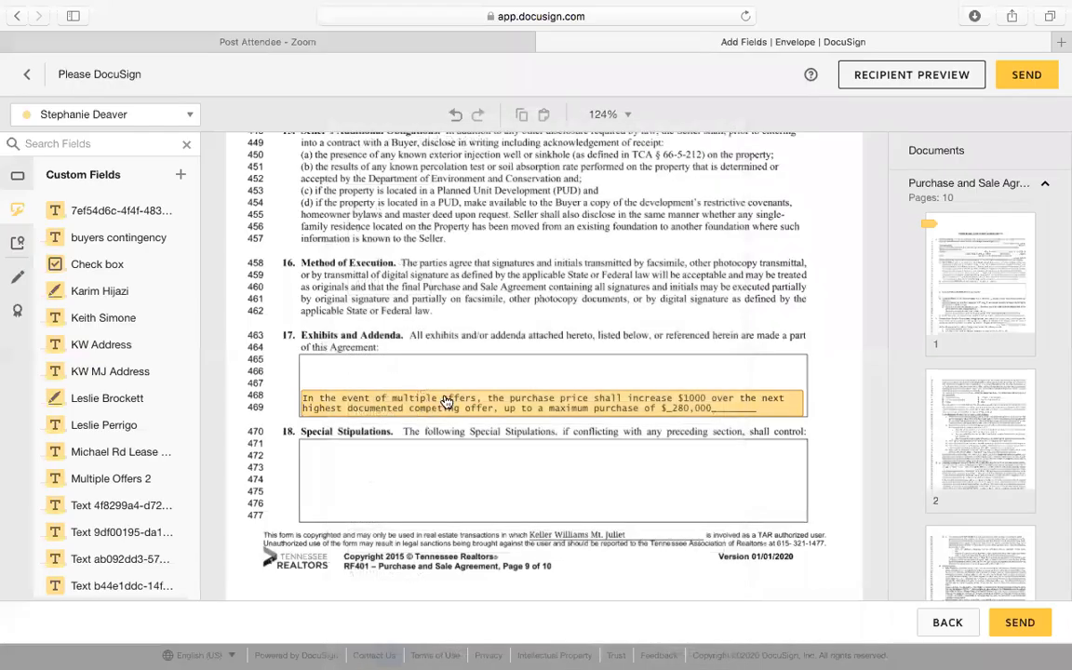
Move the 280,000 clause field up to the first lines of the Exhibits and Addenda box and deselect it.
left_click_drag(444, 399, 443, 368)
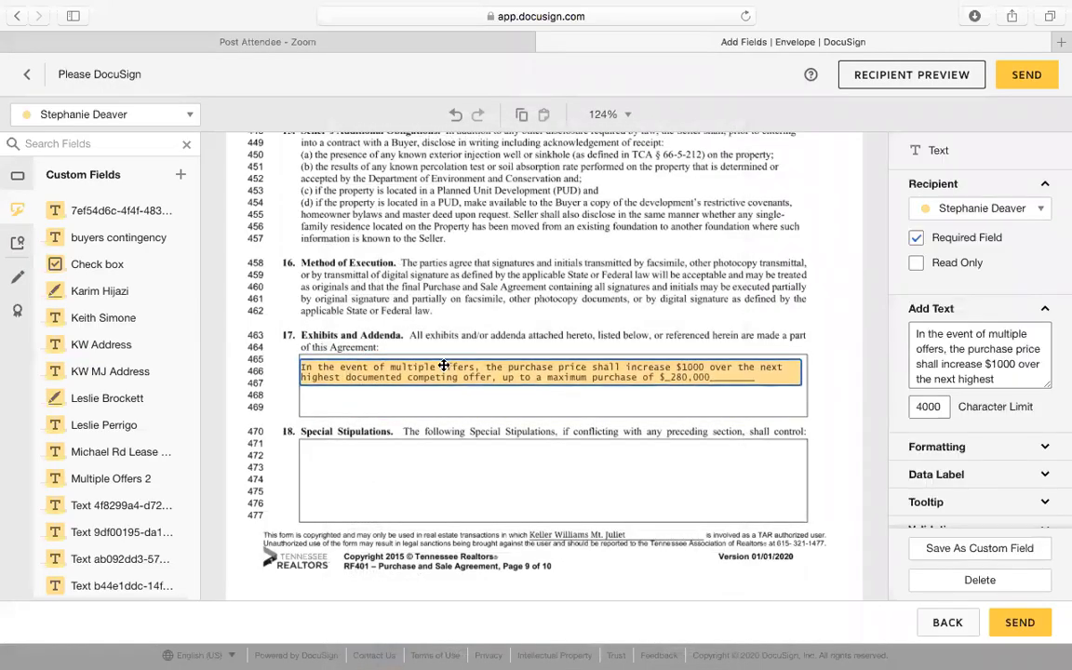
left_click(484, 468)
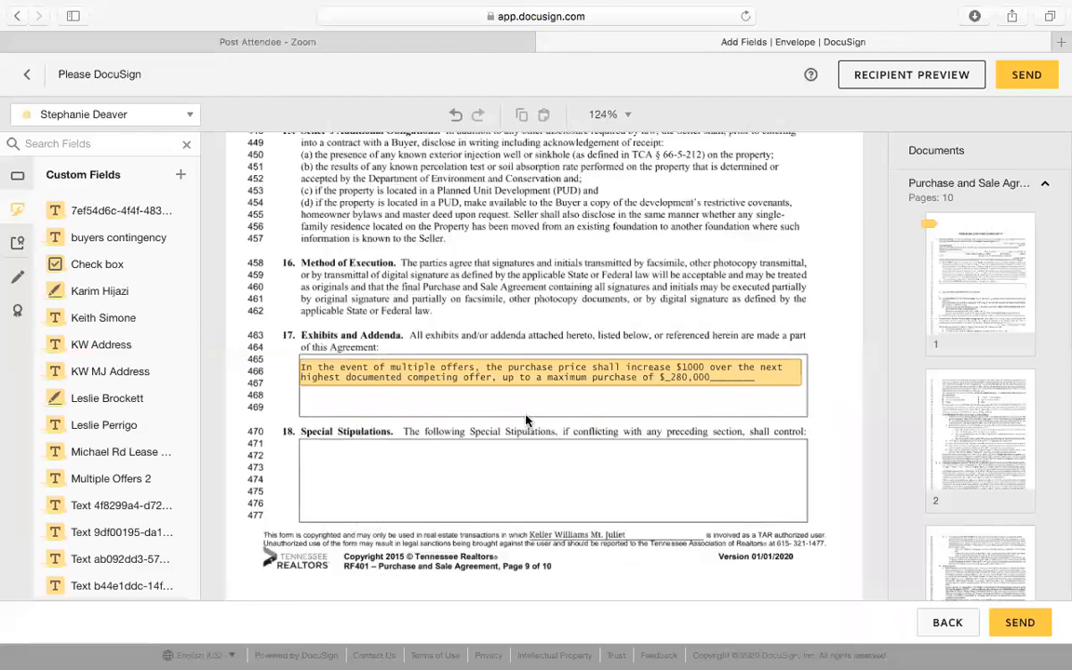
Look back through the agreement from page 9 to the purchase and sale section on page 1.
scroll(588, 296, "up", 20)
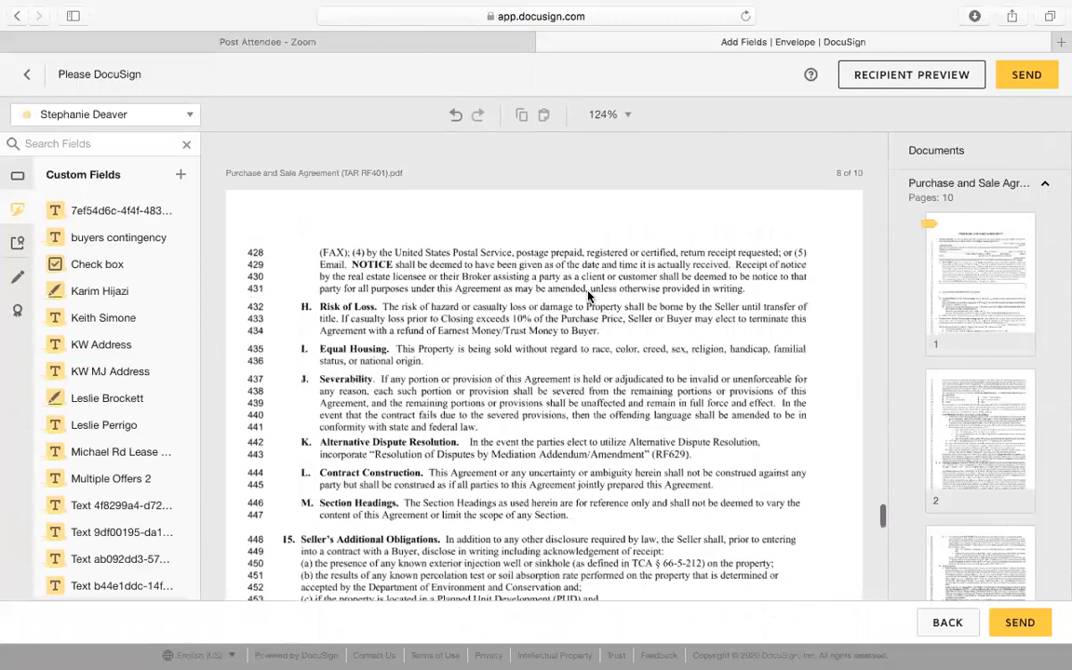
scroll(730, 244, "up", 15)
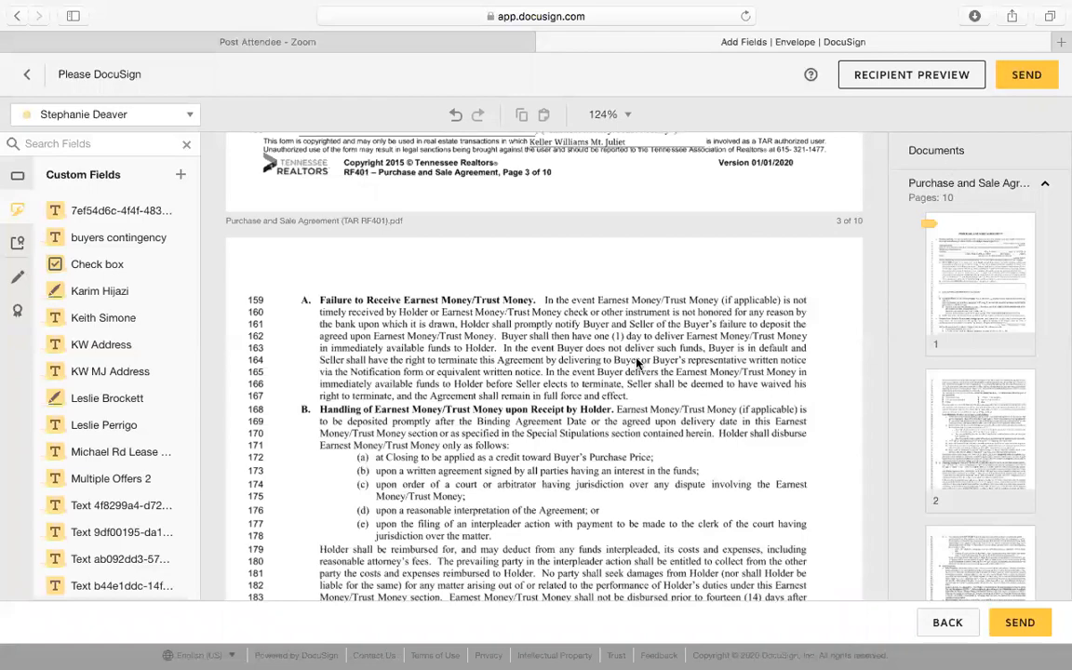
scroll(638, 363, "up", 5)
scroll(639, 363, "down", 3)
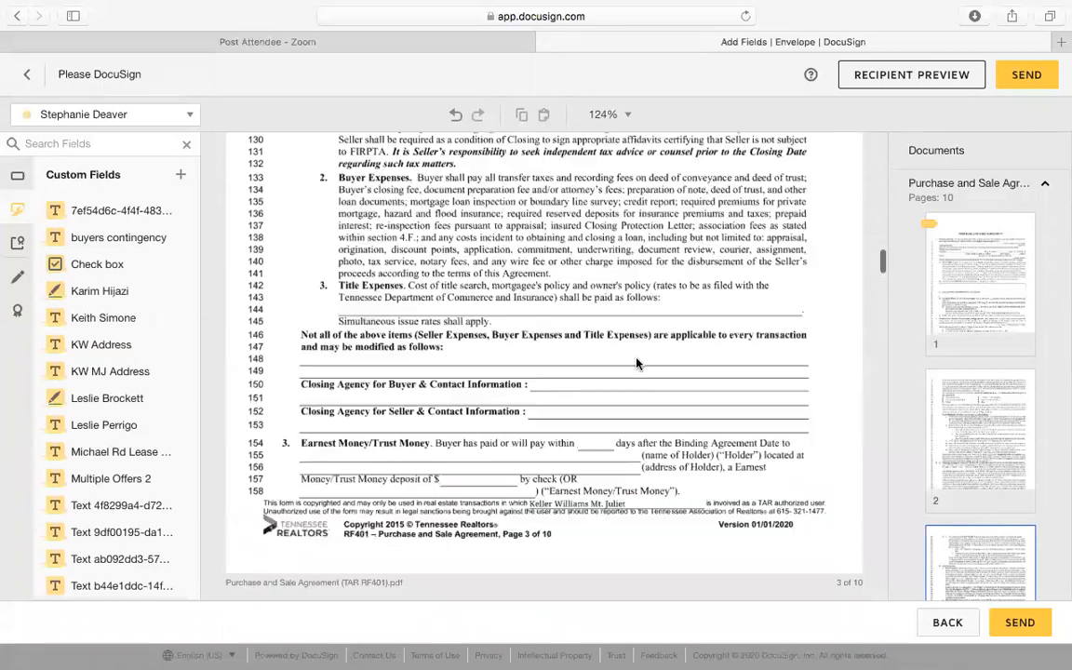
scroll(639, 363, "up", 10)
scroll(638, 363, "up", 10)
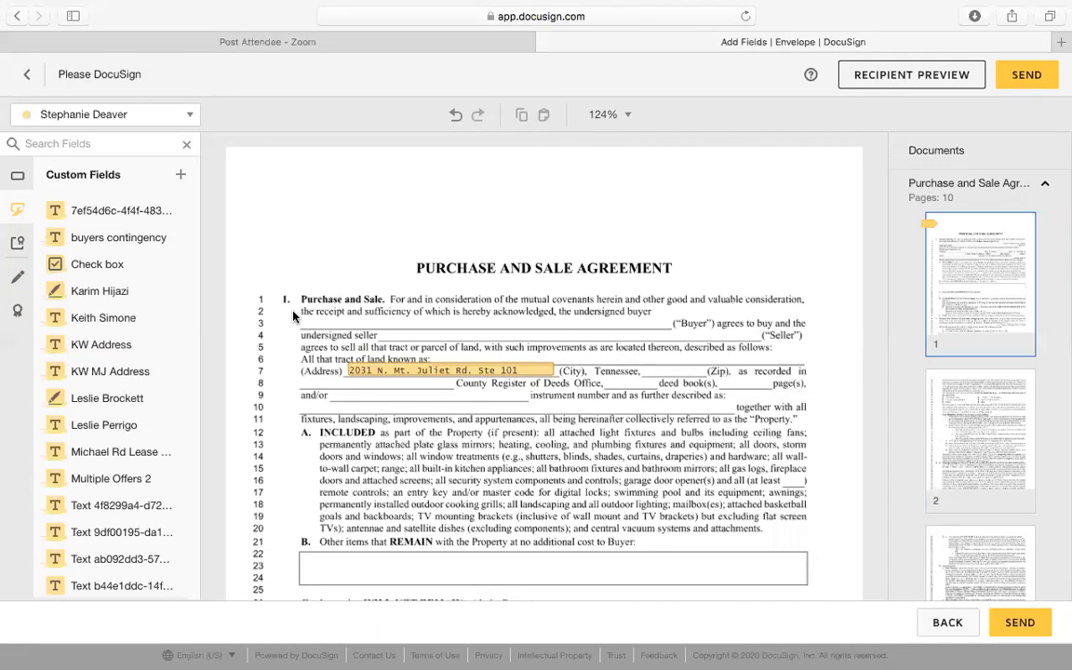
scroll(293, 316, "down", 3)
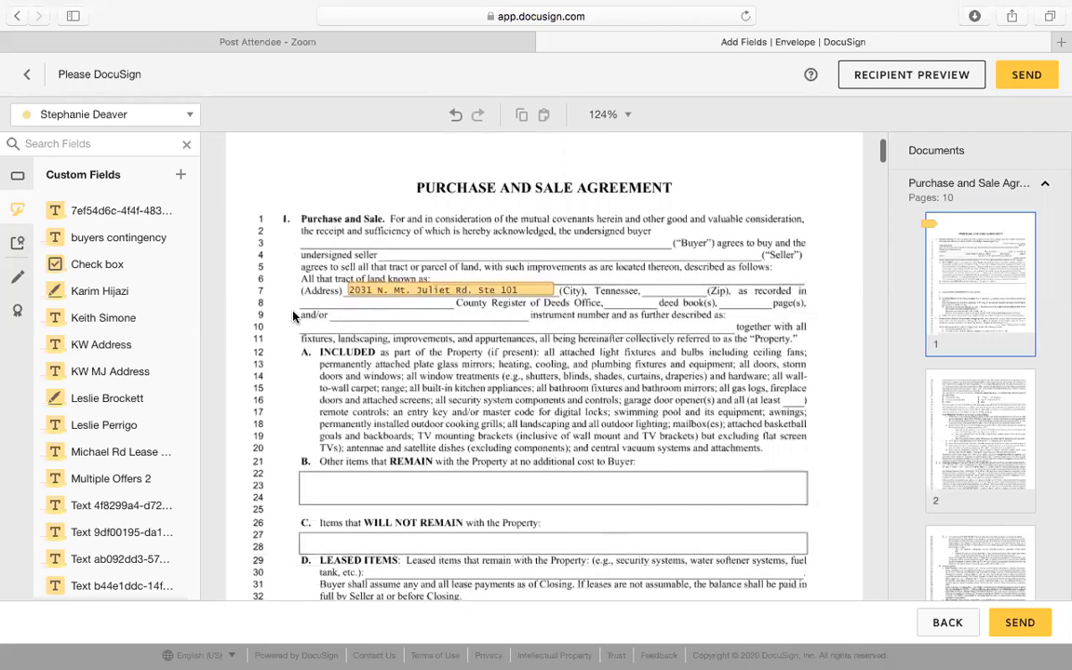